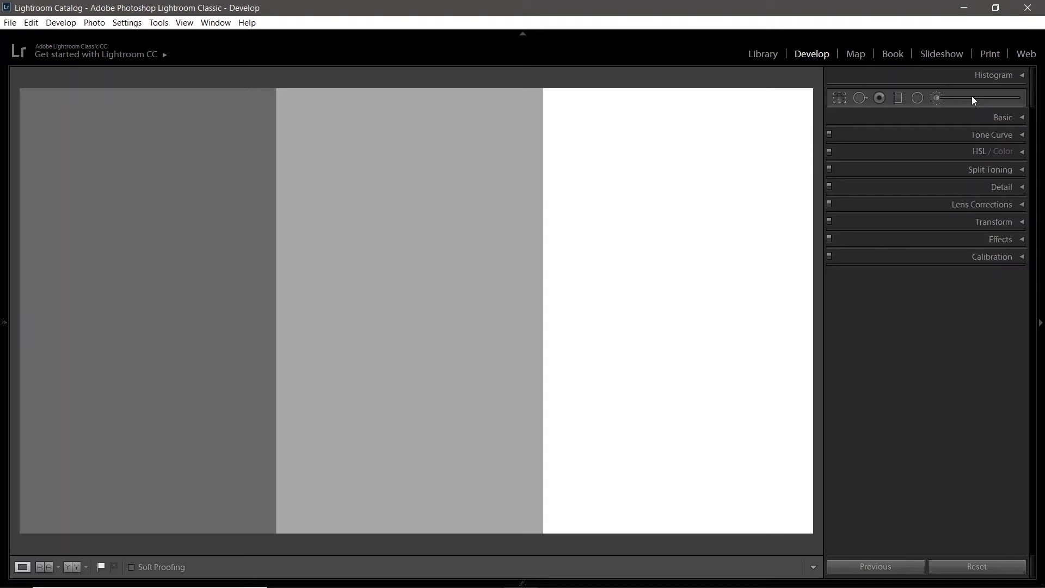
Step: Enlarge brush A slightly, give brush B Size 50 and Feather 0, and compare A and B
left_click(975, 99)
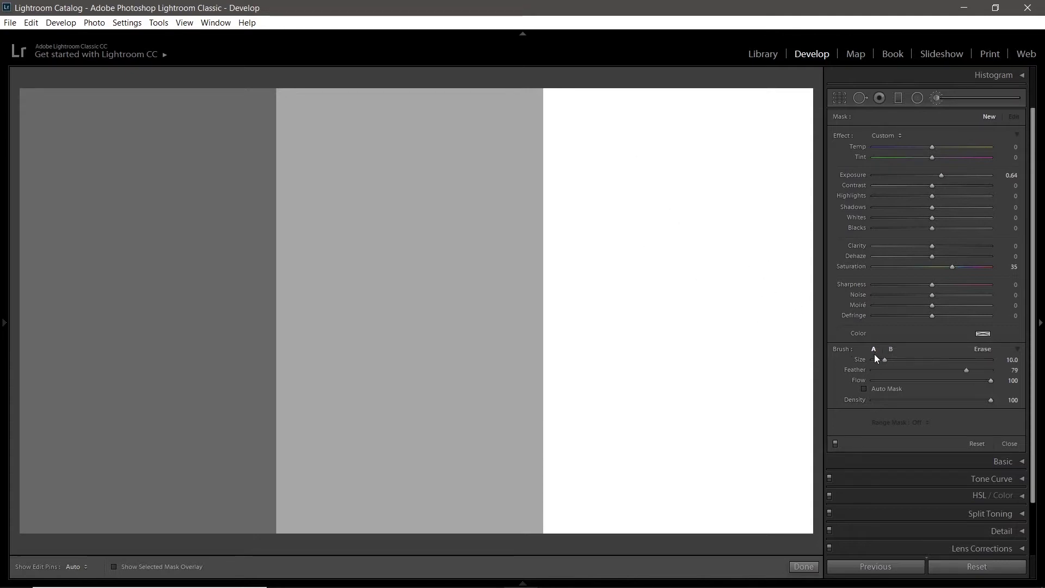
left_click_drag(875, 358, 891, 361)
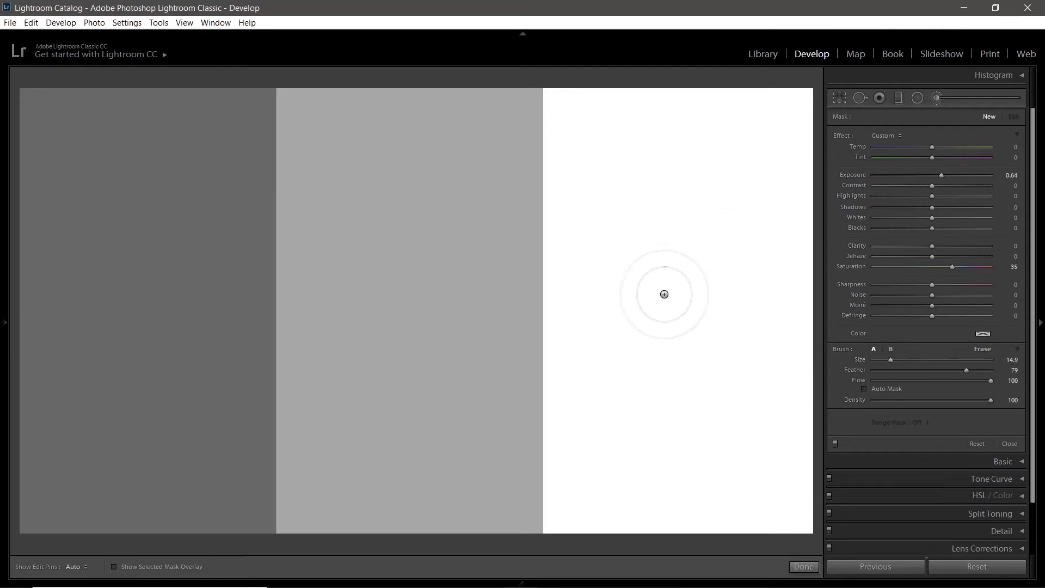
left_click(890, 349)
left_click_drag(904, 360, 936, 359)
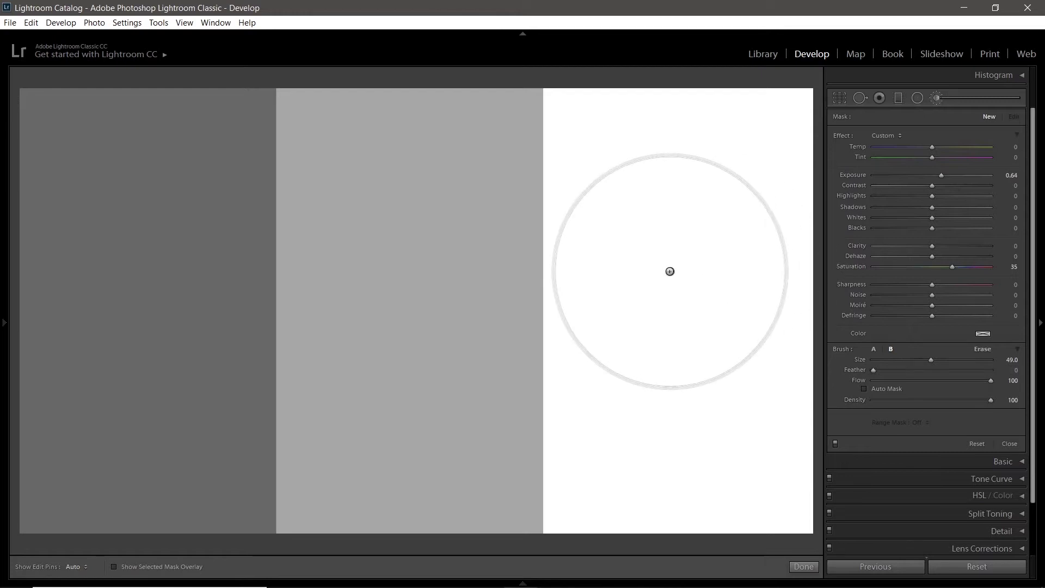
scroll(669, 271, "up", 1)
scroll(670, 271, "up", 1)
scroll(670, 271, "up", 1)
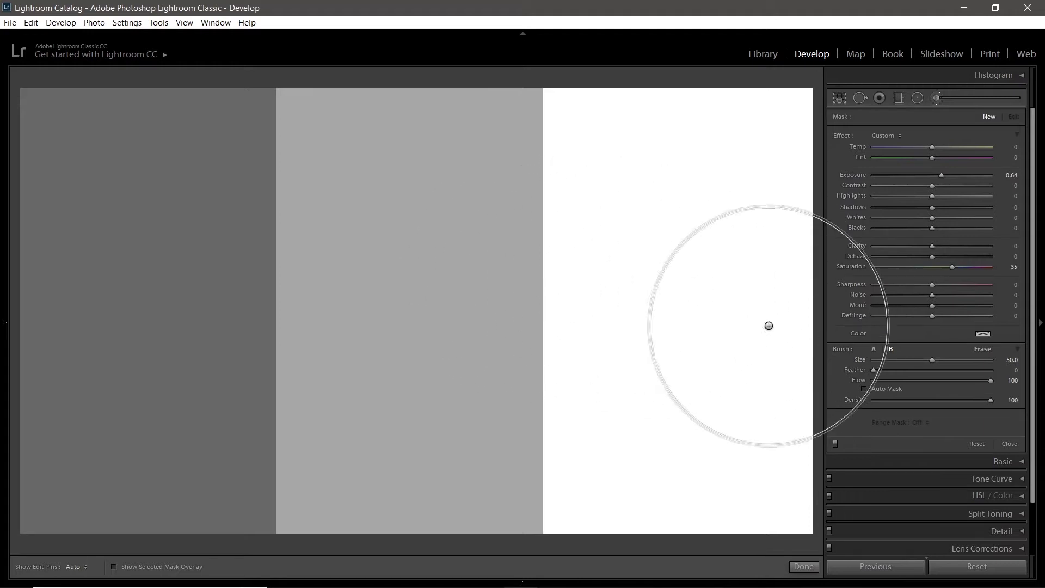
left_click(874, 349)
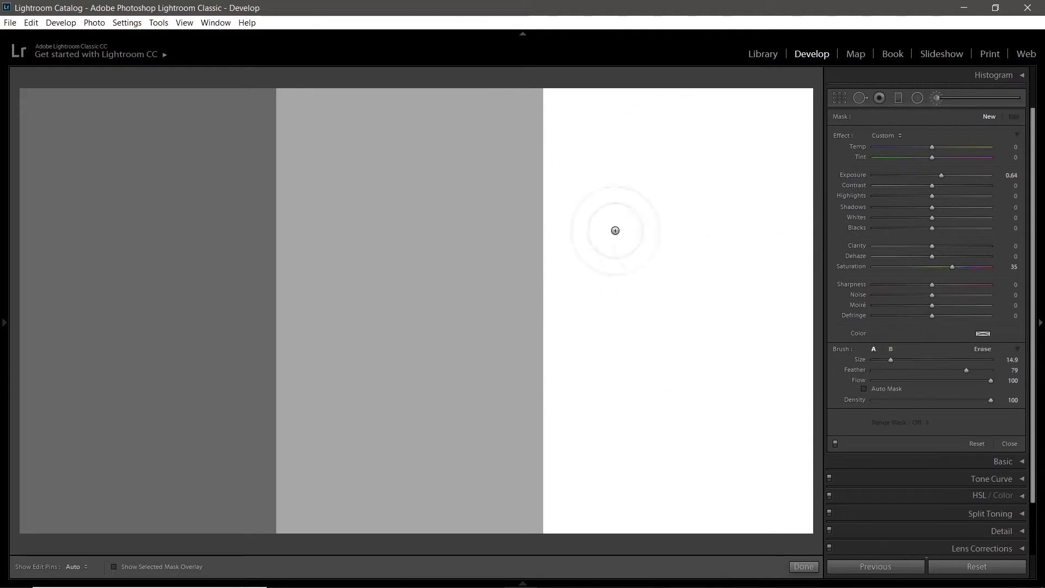
left_click(891, 350)
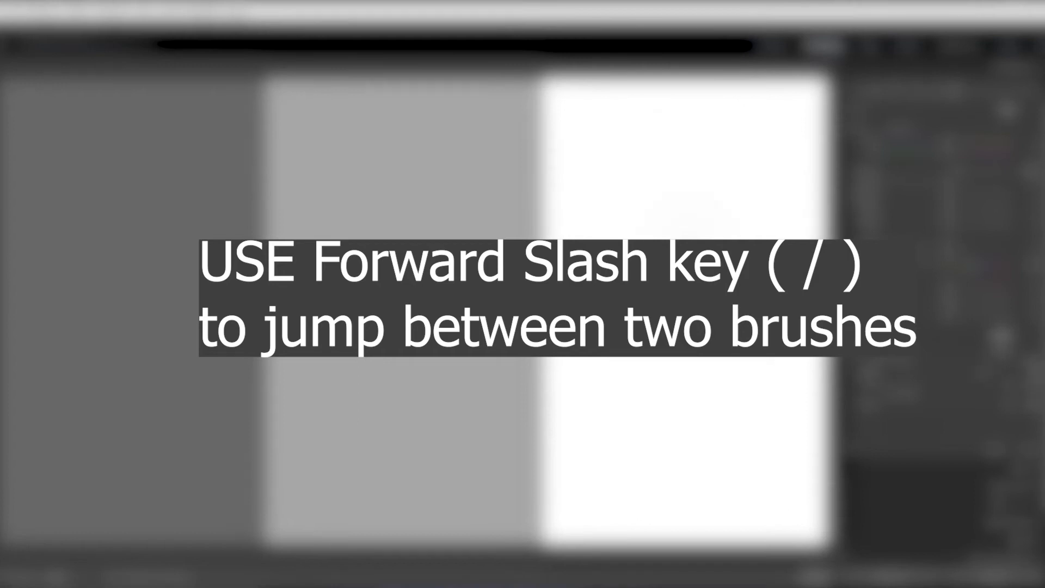
Step: Toggle back to brush A and set its Exposure to −4.00
key("slash")
key("slash")
key("slash")
key("slash")
key("slash")
key("slash")
key("slash")
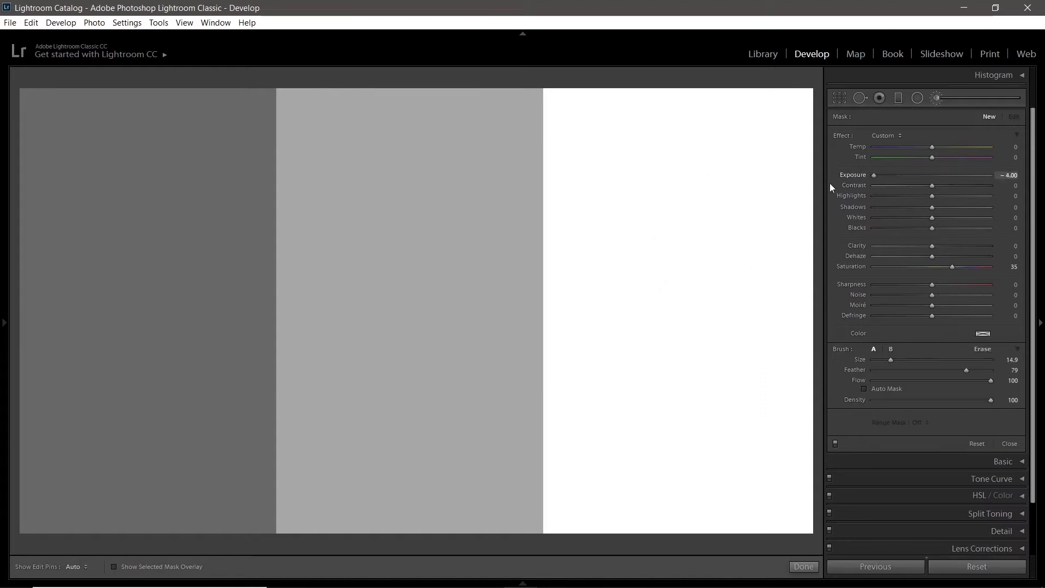
Step: Paint a dark stroke down the white band and set the Erase brush size to 21.4
left_click_drag(656, 161, 669, 312)
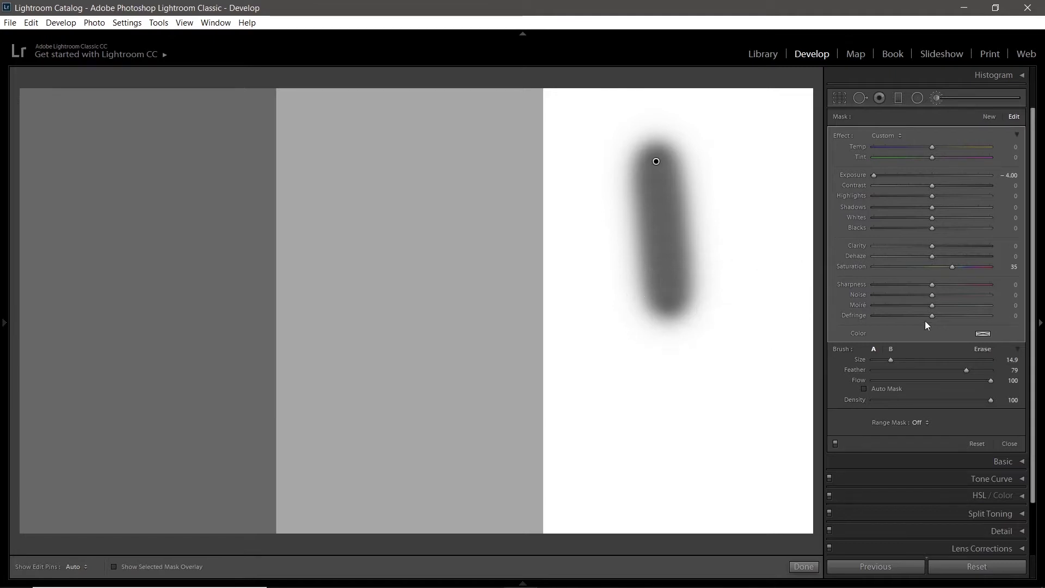
left_click(984, 348)
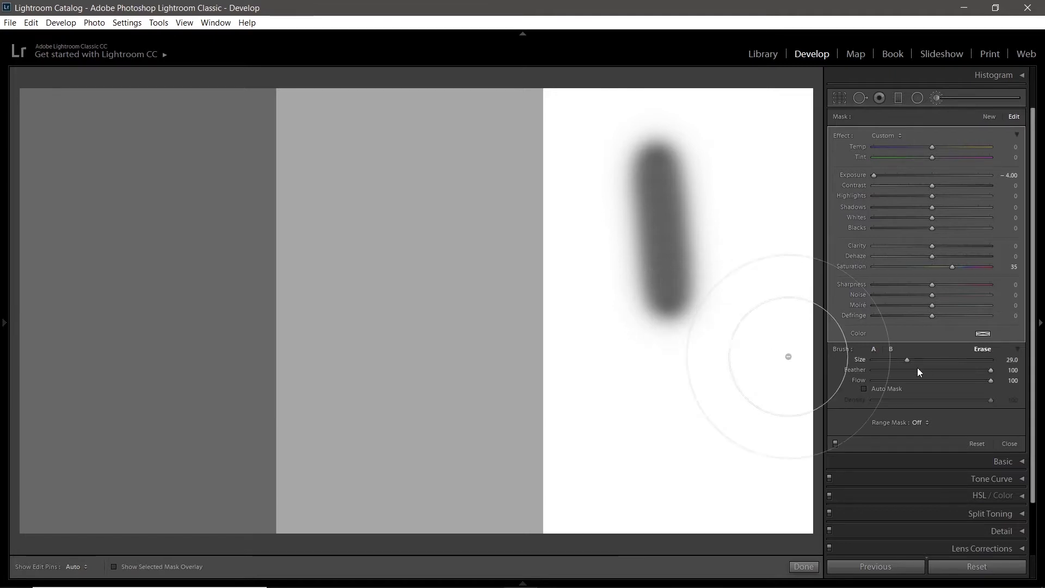
left_click_drag(903, 357, 896, 357)
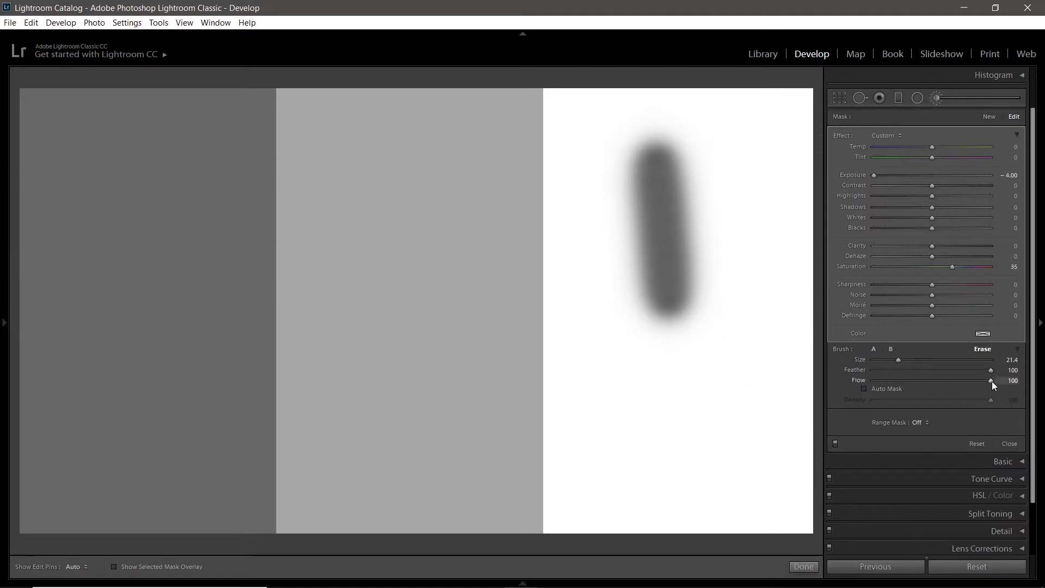
left_click(873, 349)
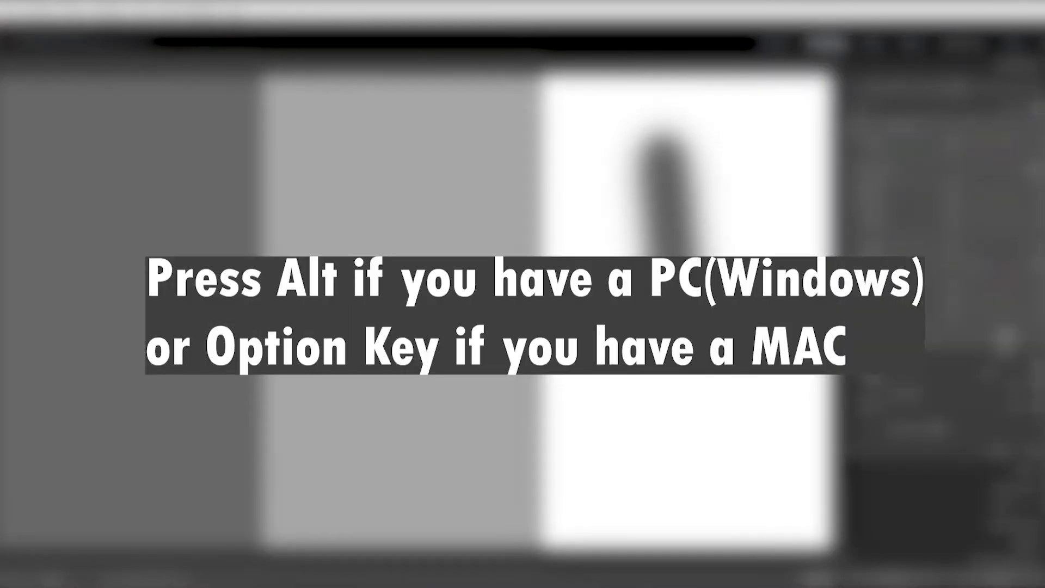
Step: Hold Alt to temporarily use the Size 21.4, Feather 100 erase brush
key("alt")
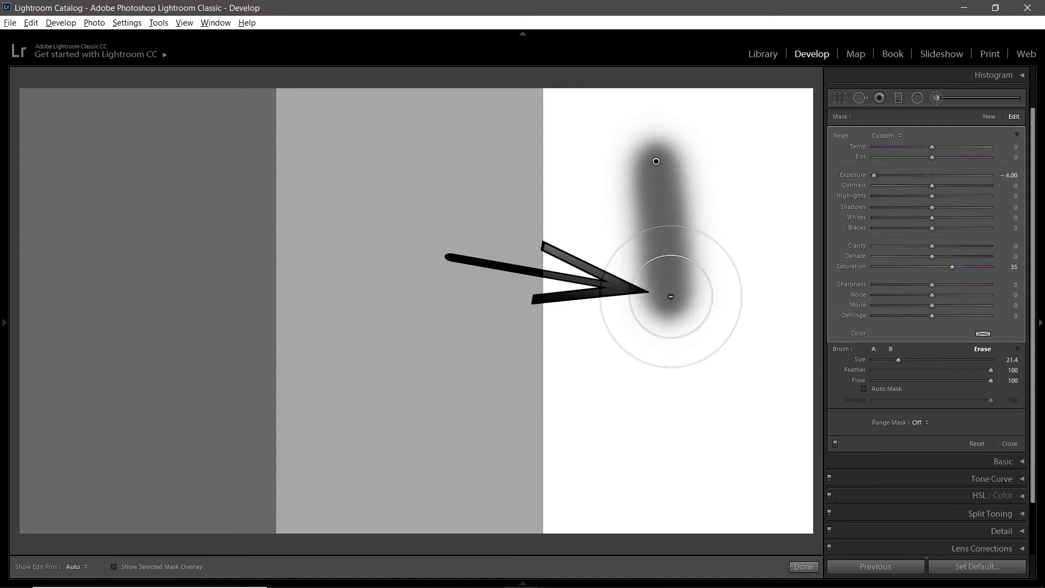
Step: Erase the dark stroke, hide the pins, and delete the brush adjustment
mouse_move(665, 267)
left_mouse_down()
mouse_move(649, 163)
mouse_move(677, 310)
left_mouse_up()
key("h")
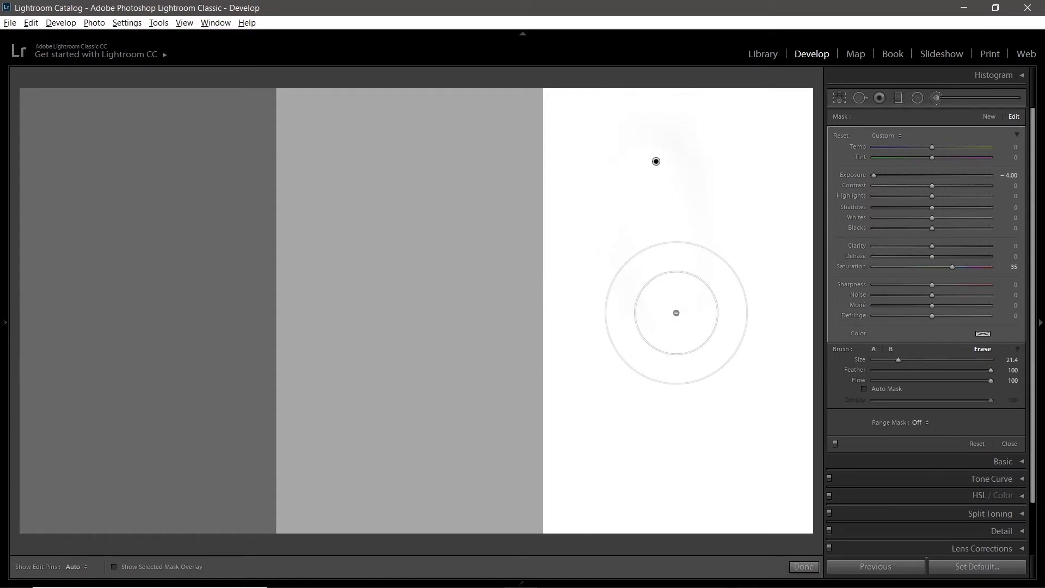
key("alt")
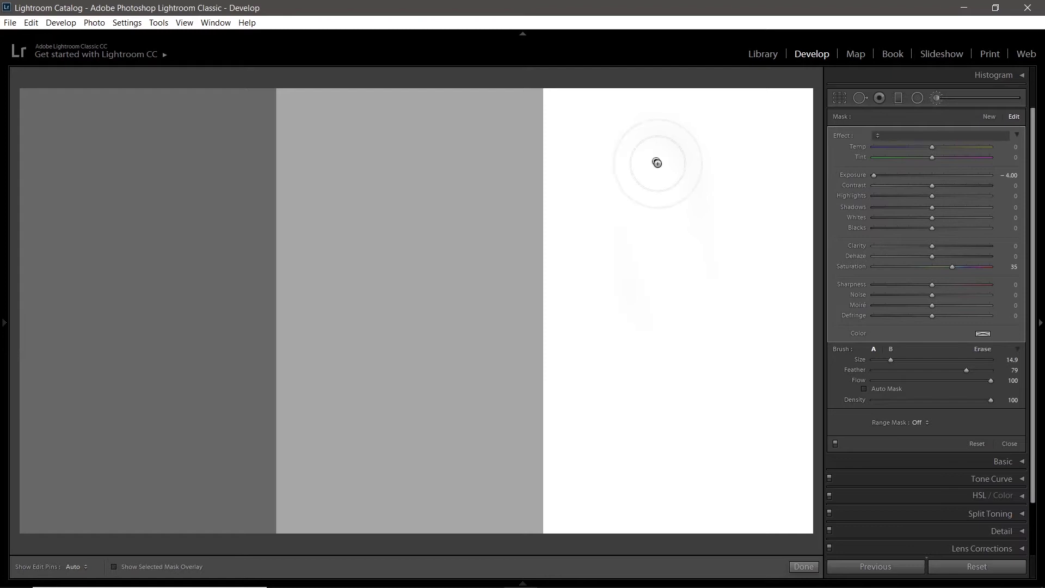
key("Delete")
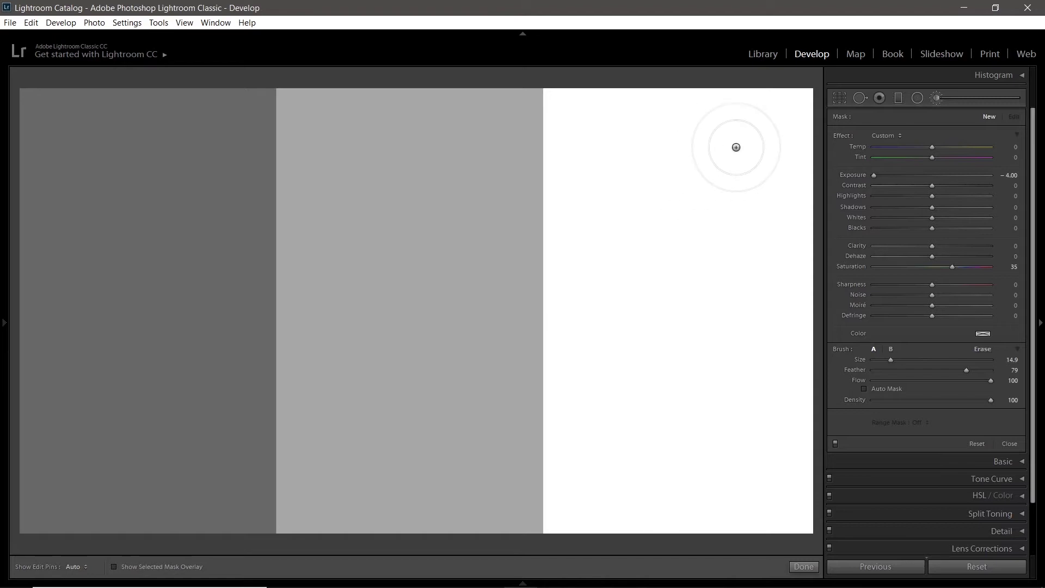
Step: Paint a soft stroke, then a hard-edged stroke at Feather 0, and erase most of both
left_click_drag(737, 149, 753, 272)
left_click_drag(900, 372, 853, 372)
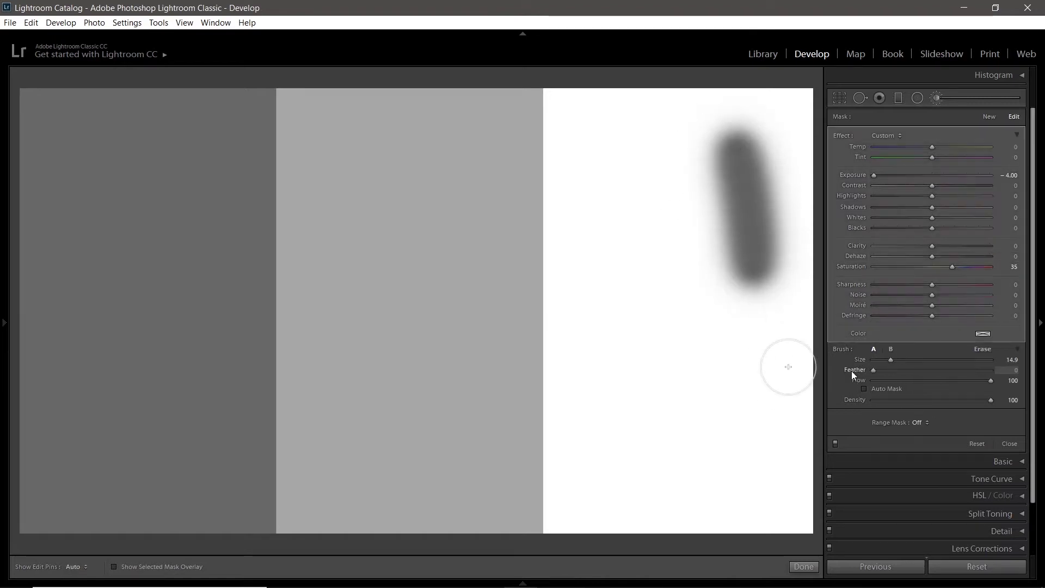
left_click_drag(642, 170, 658, 299)
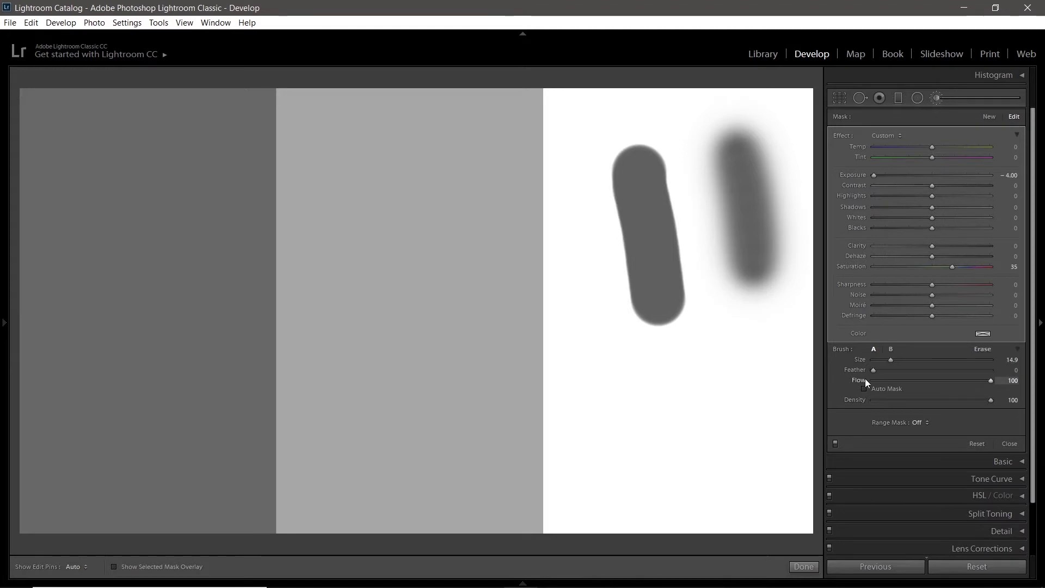
mouse_move(736, 148)
left_mouse_down()
mouse_move(613, 163)
mouse_move(738, 163)
left_mouse_up()
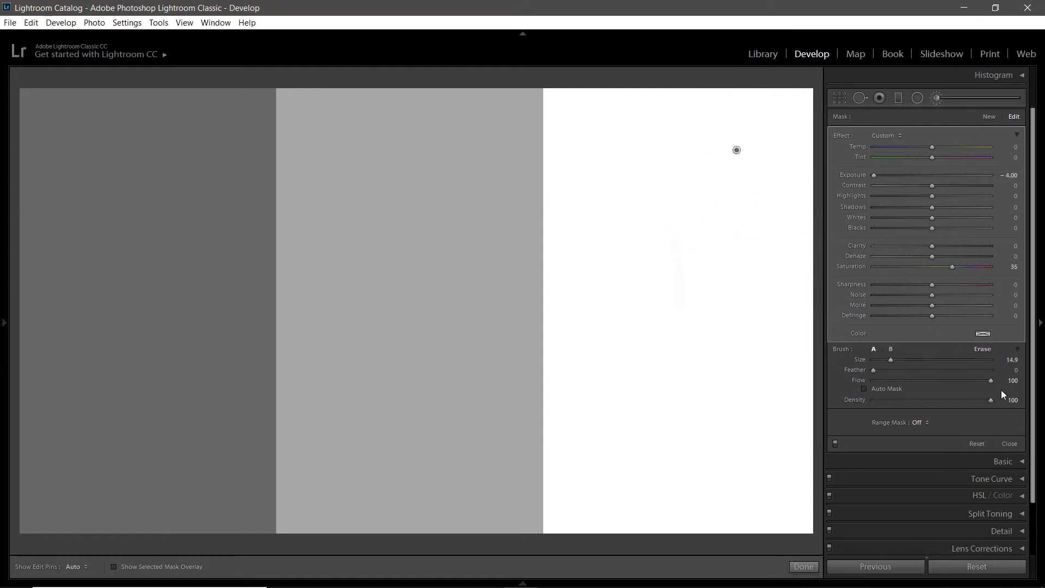
Step: Compare strokes at flow 49–51 and full flow, building up the light stroke by repainting
left_click_drag(942, 380, 931, 380)
left_click_drag(668, 162, 664, 375)
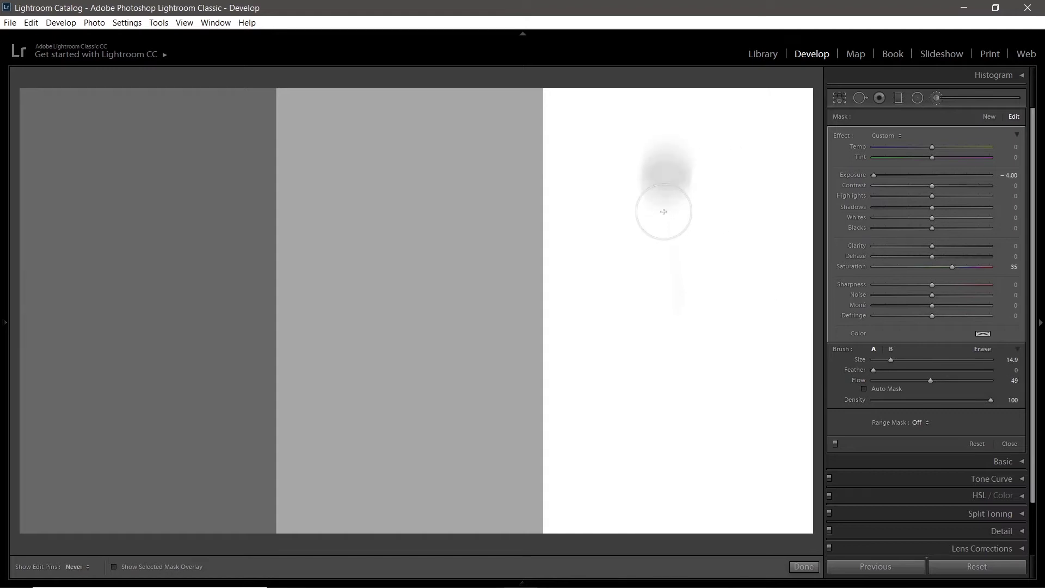
key("h")
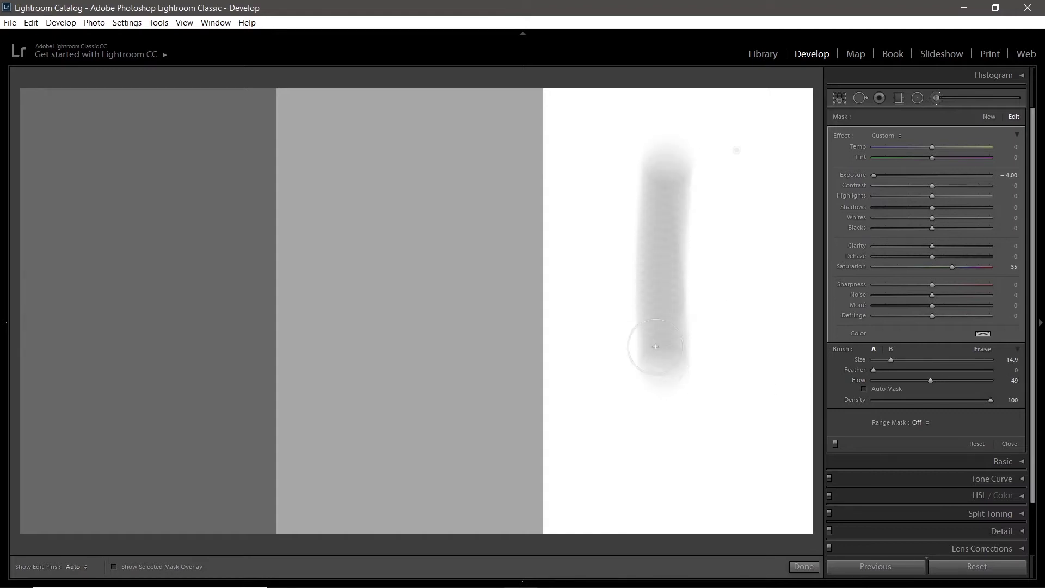
left_click(661, 300)
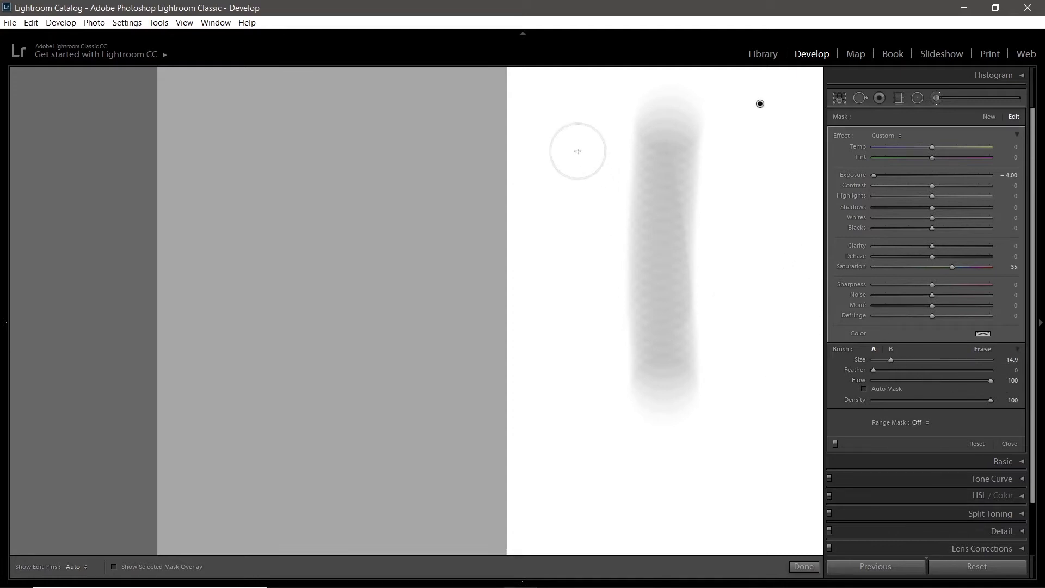
left_click_drag(579, 155, 576, 369)
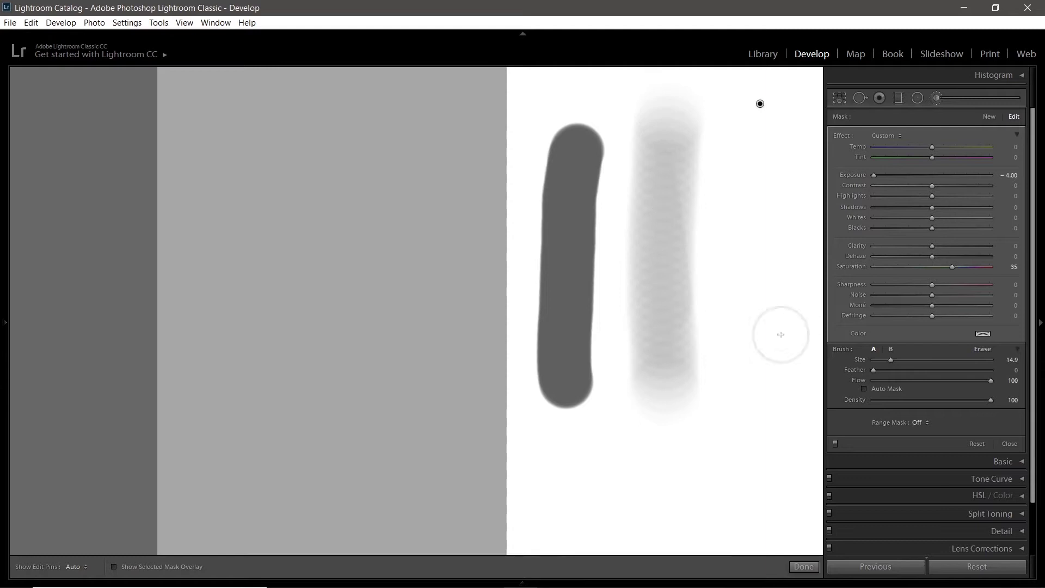
left_click(933, 380)
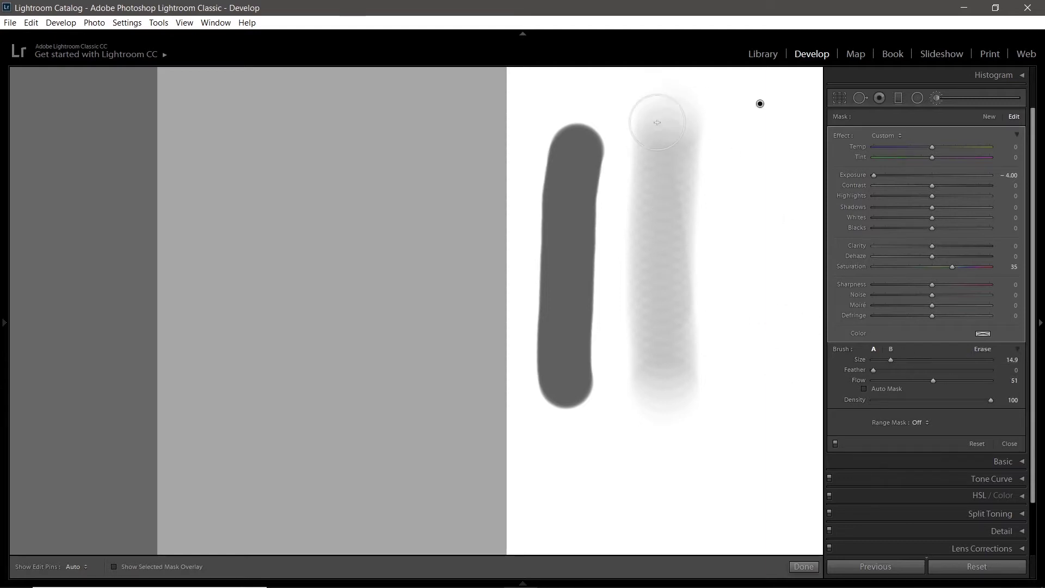
mouse_move(659, 118)
left_mouse_down()
mouse_move(662, 362)
mouse_move(655, 114)
mouse_move(646, 345)
mouse_move(651, 121)
mouse_move(667, 359)
mouse_move(664, 93)
mouse_move(665, 359)
mouse_move(662, 142)
mouse_move(648, 378)
mouse_move(650, 228)
left_mouse_up()
Step: Erase both flow test strokes from the white band
key("h")
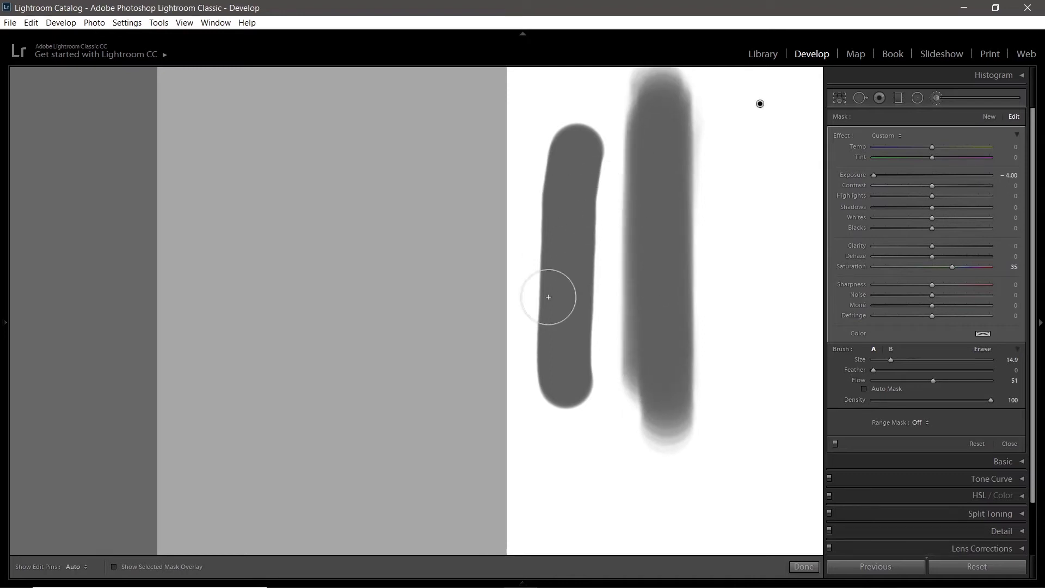
key("h")
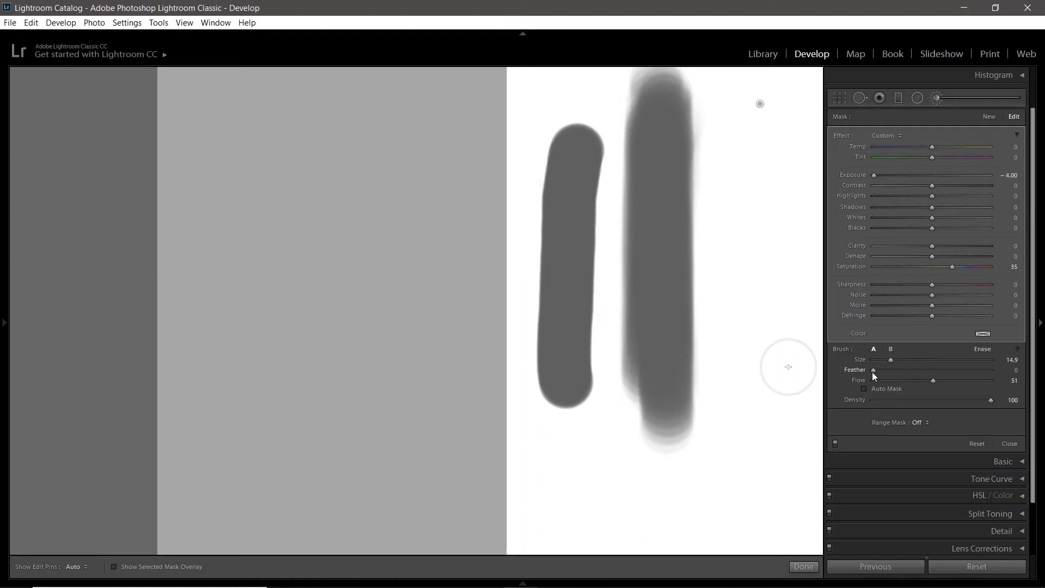
key("alt")
mouse_move(580, 213)
left_mouse_down()
mouse_move(539, 269)
mouse_move(631, 326)
mouse_move(674, 254)
mouse_move(679, 76)
left_mouse_up()
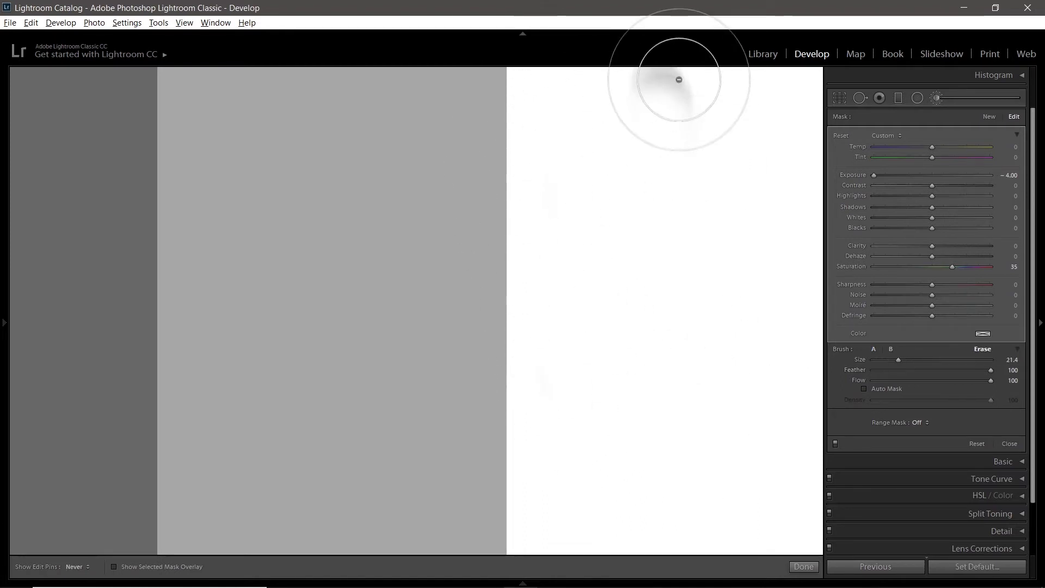
Step: Lower density to 31 and paint a faint vertical stroke and loop
left_click_drag(904, 400, 911, 401)
left_click_drag(661, 166, 661, 403)
mouse_move(723, 278)
left_mouse_down()
mouse_move(684, 306)
mouse_move(728, 234)
mouse_move(656, 196)
mouse_move(634, 332)
mouse_move(760, 214)
mouse_move(639, 296)
left_mouse_up()
Step: Paint strokes at densities 49 and 12, reset density to 100, and erase most strokes
left_click(929, 400)
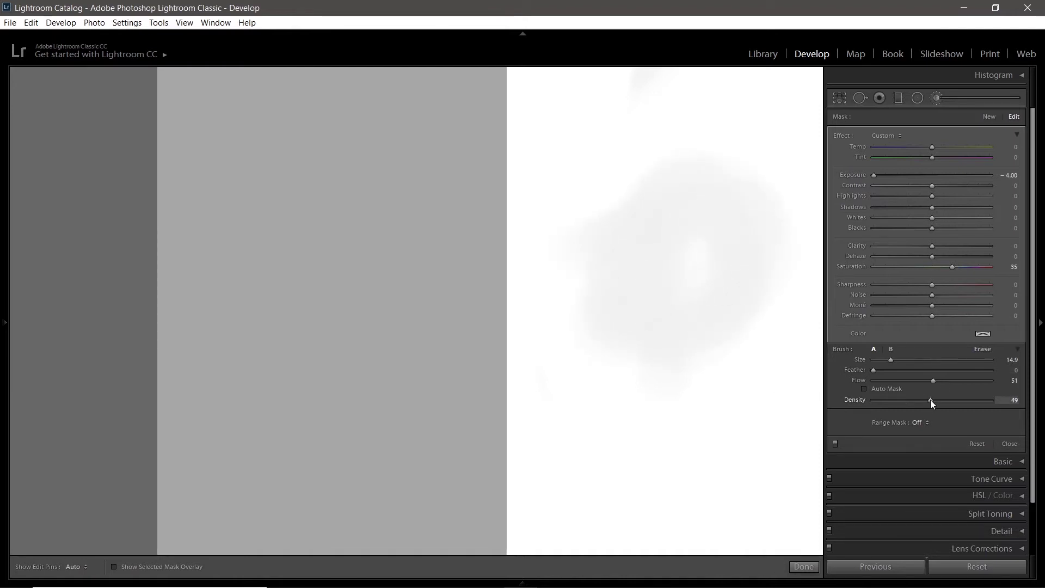
mouse_move(711, 199)
left_mouse_down()
mouse_move(779, 236)
mouse_move(770, 276)
mouse_move(695, 229)
mouse_move(653, 237)
left_mouse_up()
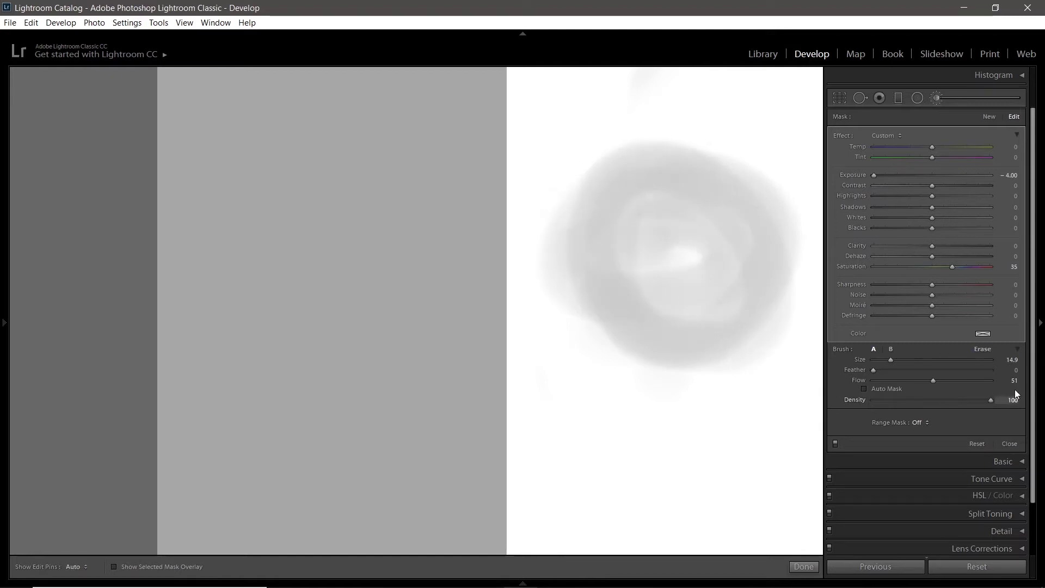
mouse_move(658, 376)
left_mouse_down()
mouse_move(642, 142)
mouse_move(635, 310)
mouse_move(660, 332)
left_mouse_up()
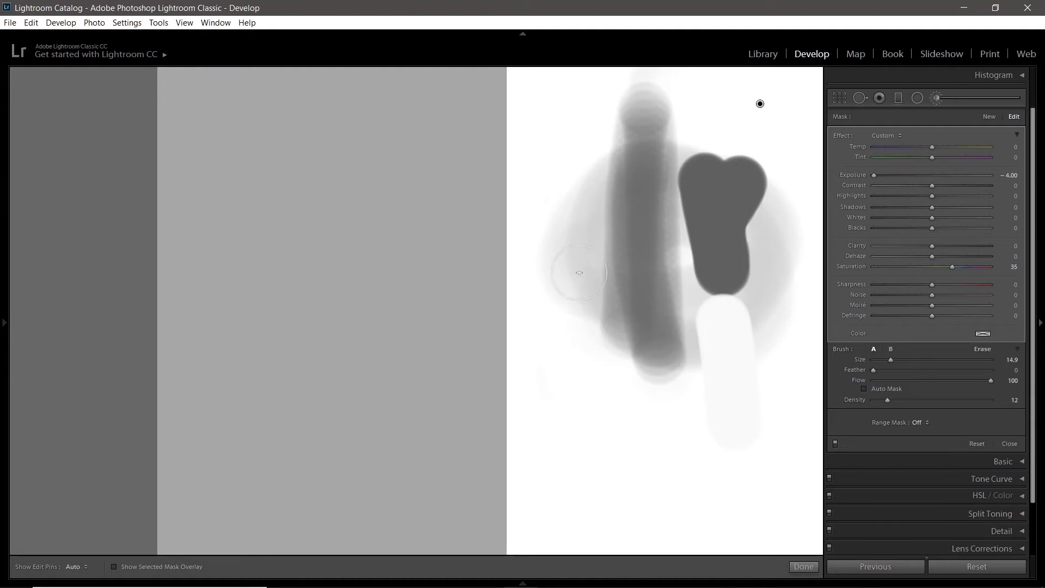
left_click_drag(579, 272, 579, 163)
left_click_drag(922, 399, 994, 402)
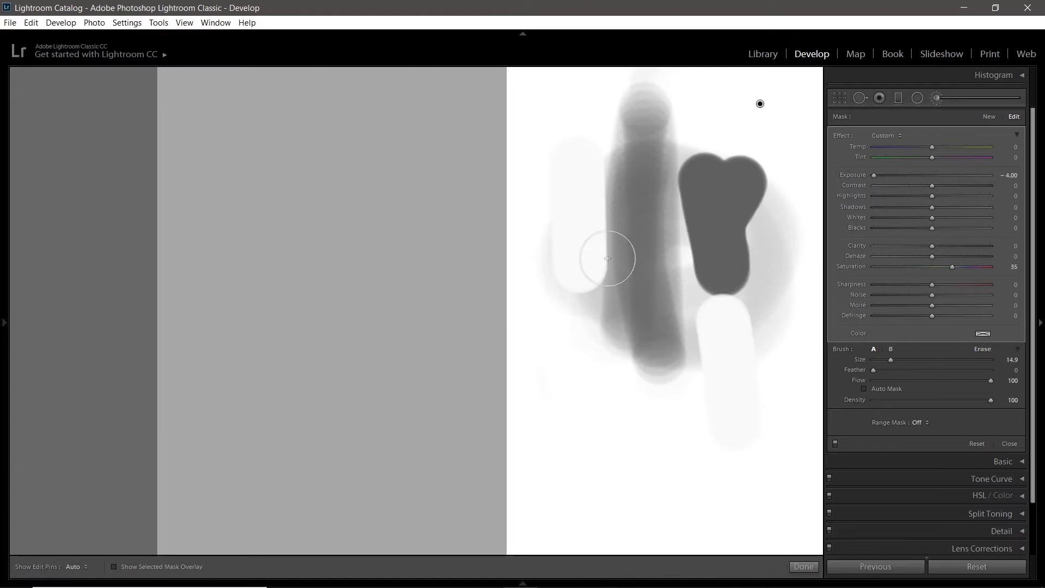
mouse_move(608, 259)
left_mouse_down()
mouse_move(588, 173)
mouse_move(692, 374)
mouse_move(653, 269)
mouse_move(662, 170)
mouse_move(730, 145)
left_mouse_up()
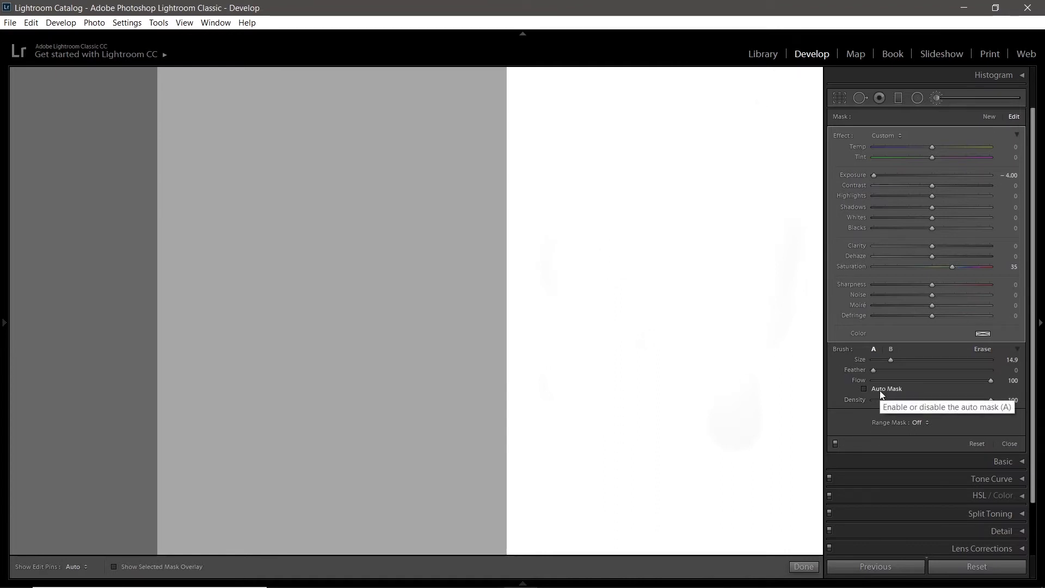
Step: Paint a dark test stroke down the grey/white boundary, enable Auto Mask, and erase it
key("z")
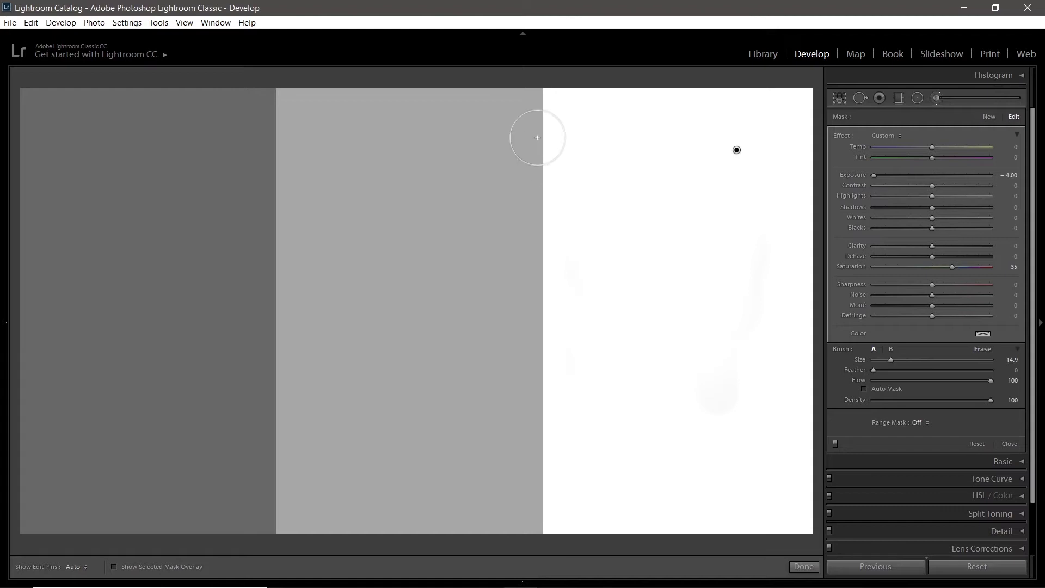
left_click_drag(541, 126, 542, 366)
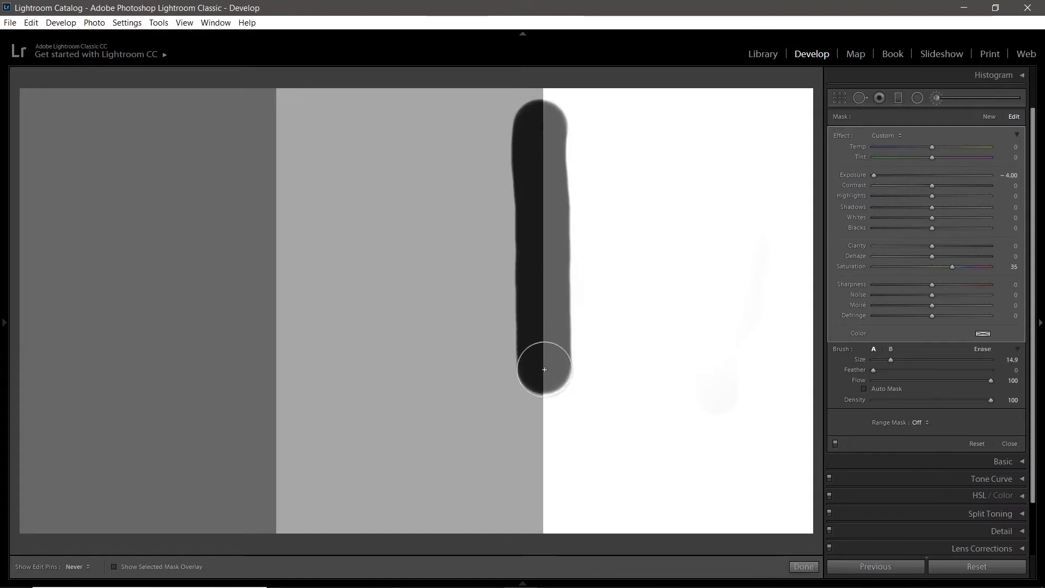
key("h")
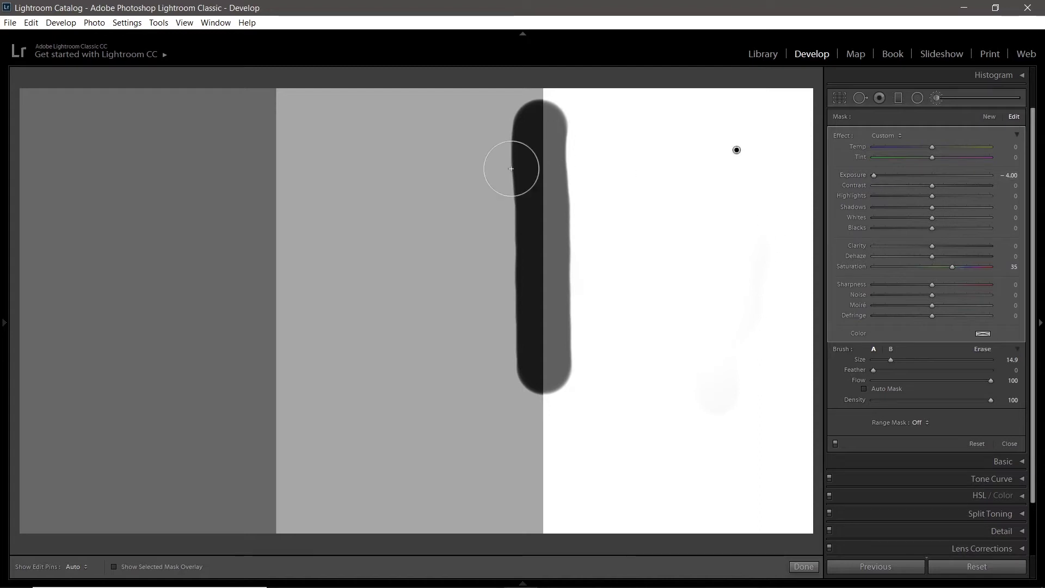
left_click(868, 387)
key("alt")
mouse_move(550, 284)
left_mouse_down()
mouse_move(543, 420)
mouse_move(536, 93)
mouse_move(513, 478)
mouse_move(520, 133)
mouse_move(553, 164)
left_mouse_up()
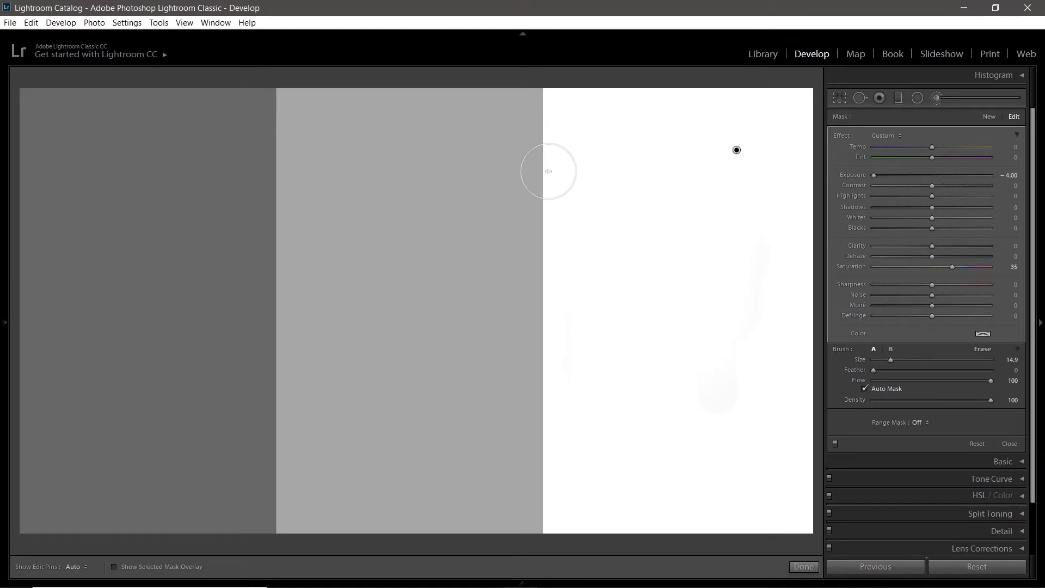
key("h")
Step: Paint auto-masked strokes along the grey/white boundary from top to bottom
left_click_drag(548, 171, 555, 343)
key("h")
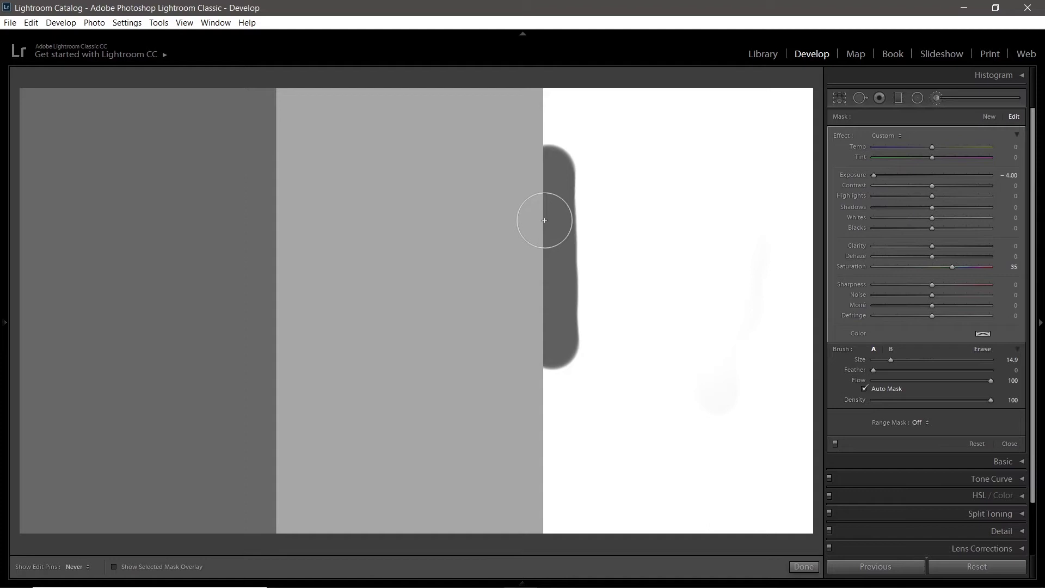
left_click_drag(542, 223, 537, 366)
key("h")
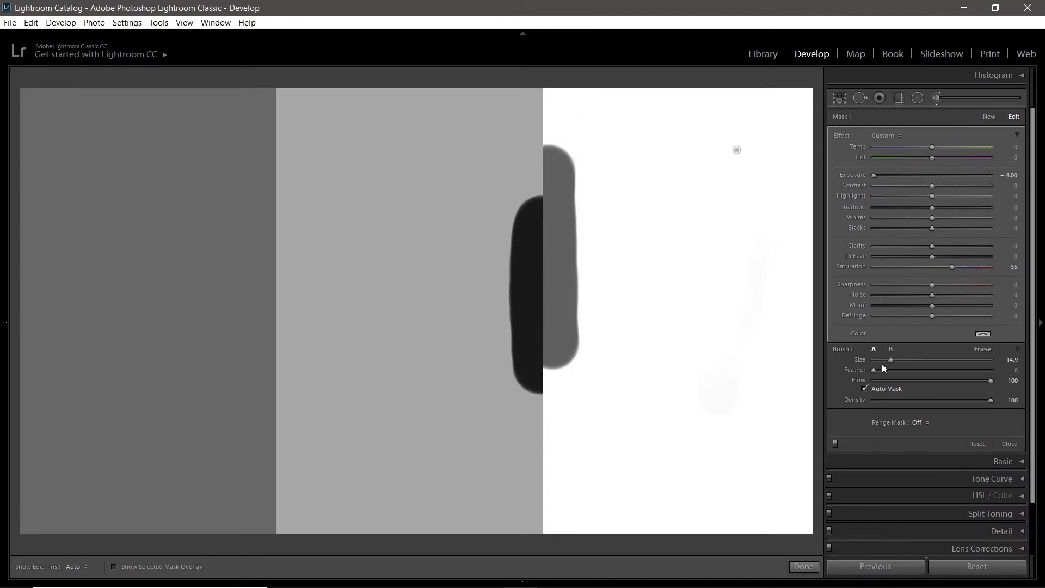
left_click_drag(556, 164, 550, 104)
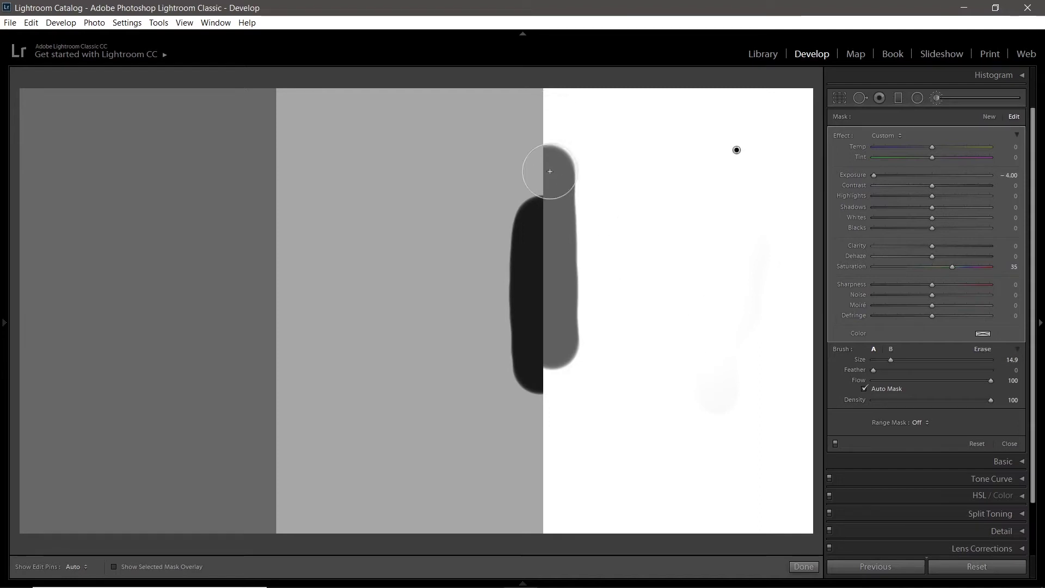
key("h")
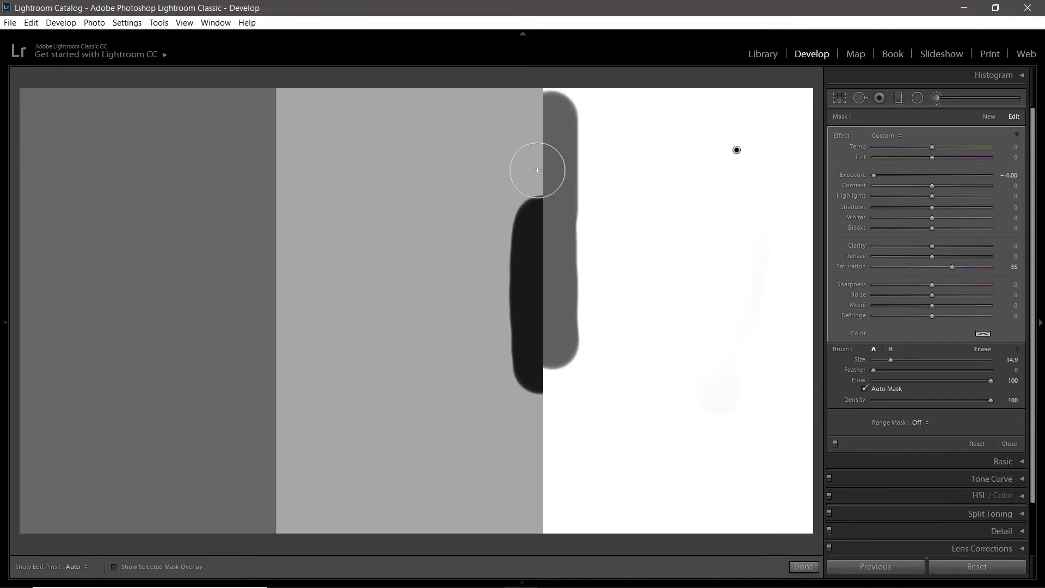
left_click(537, 164)
key("h")
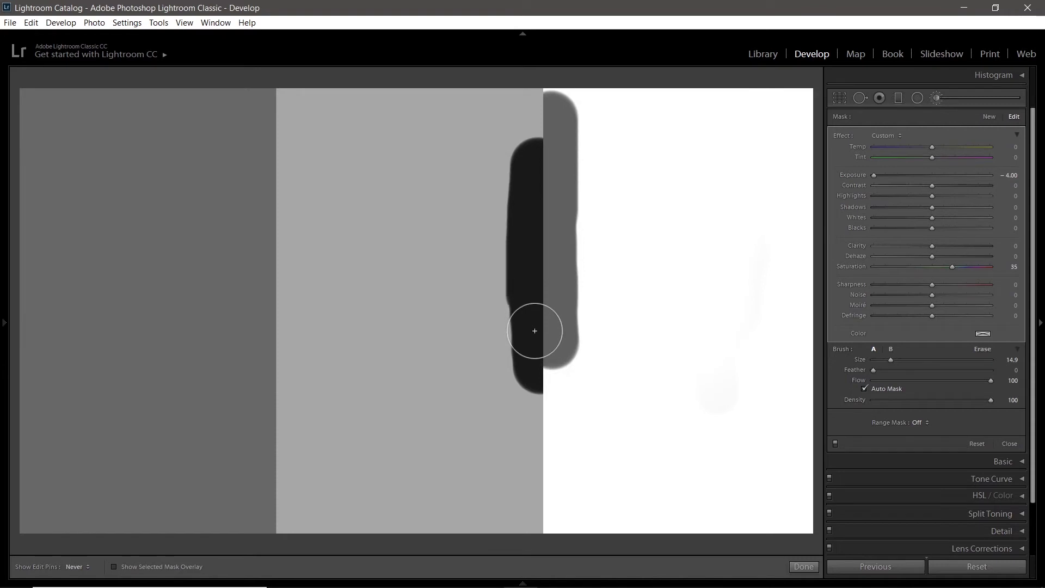
left_click_drag(533, 249, 537, 378)
key("h")
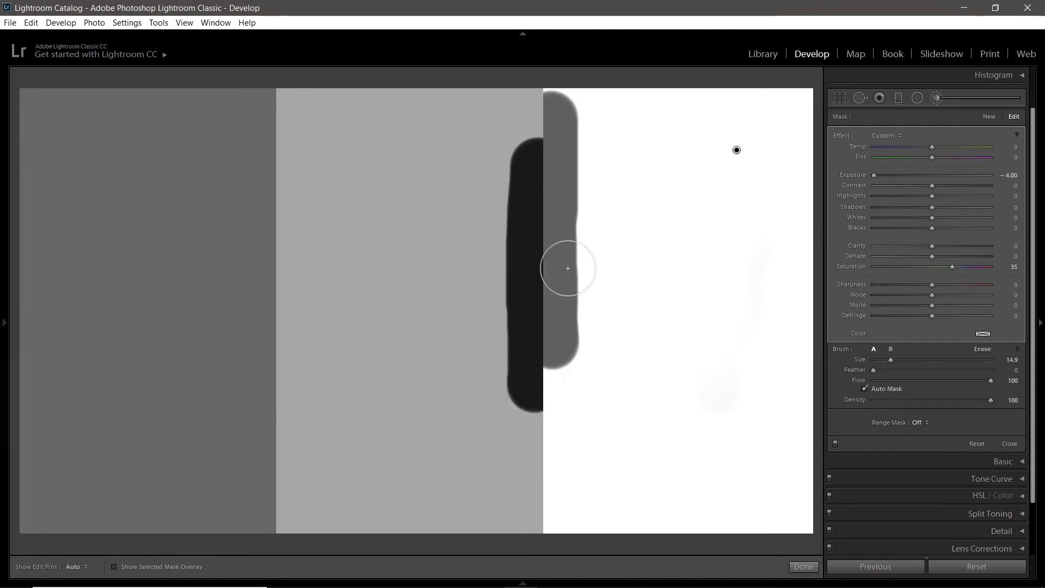
Step: Erase the test strokes and paint one dark stroke horizontally across all three panels
key("alt")
mouse_move(489, 375)
left_mouse_down()
mouse_move(523, 396)
mouse_move(508, 338)
mouse_move(518, 82)
mouse_move(503, 429)
mouse_move(536, 82)
left_mouse_up()
key("h")
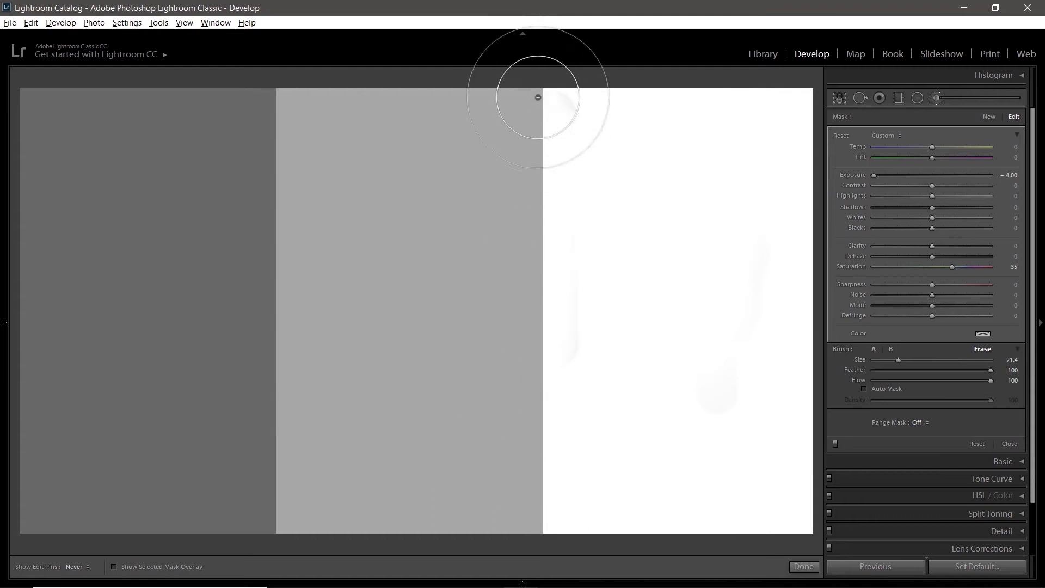
key("h")
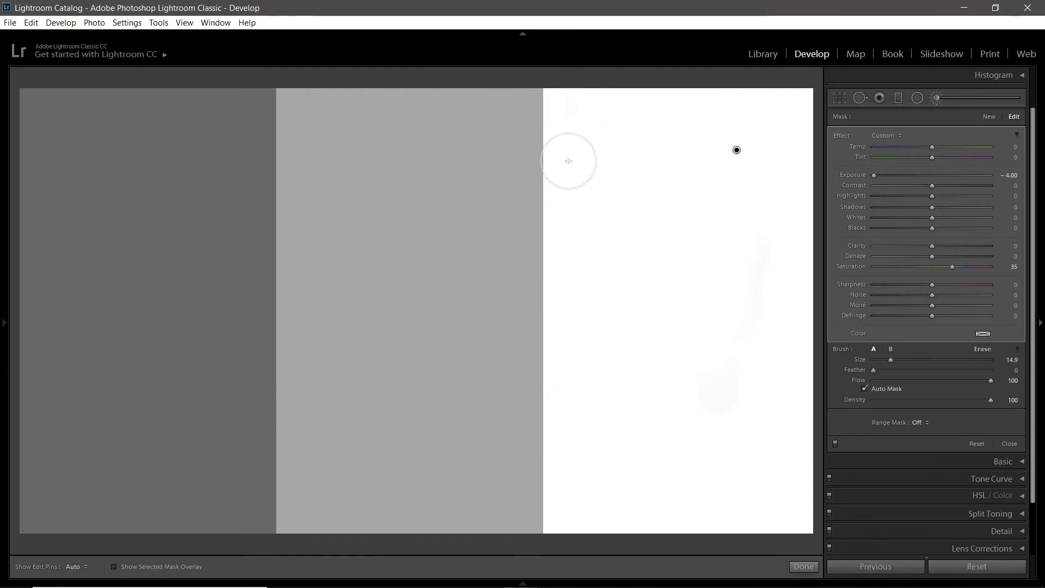
mouse_move(43, 264)
left_mouse_down()
mouse_move(409, 257)
mouse_move(709, 268)
left_mouse_up()
key("h")
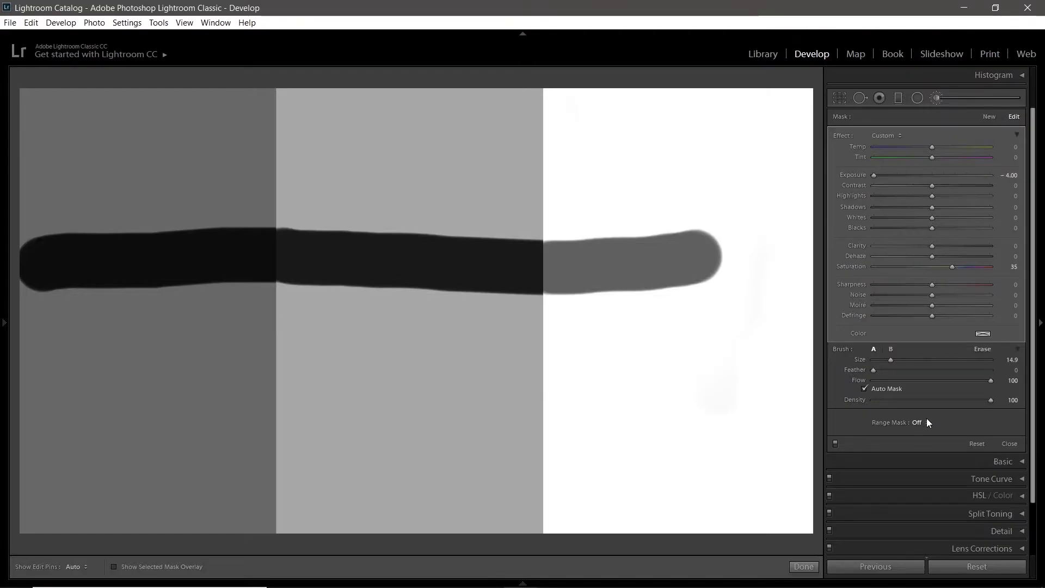
Step: Set the Range Mask to Color, sample the dark grey panel, and lower the Amount
left_click(927, 419)
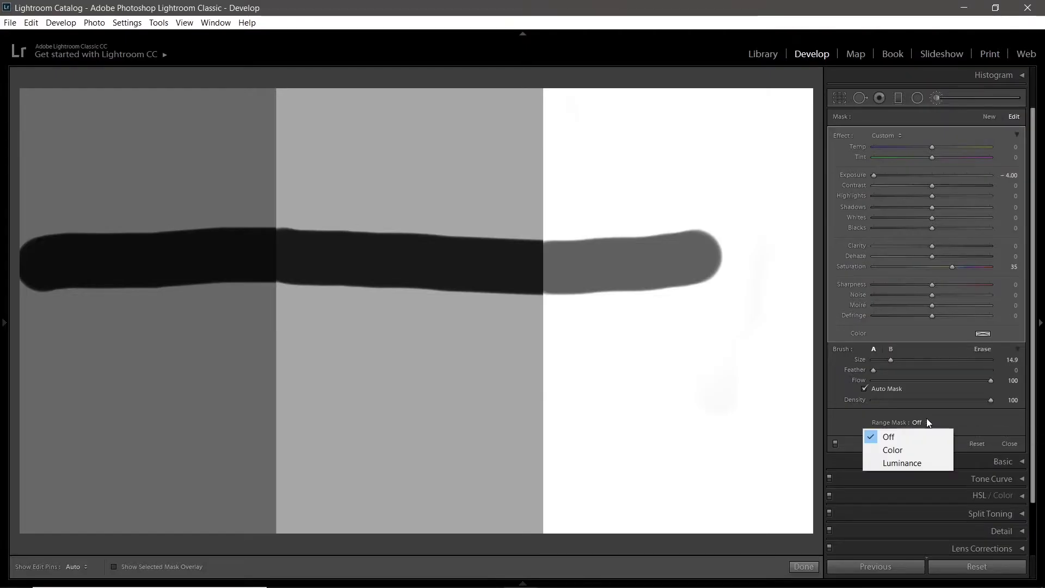
left_click(921, 450)
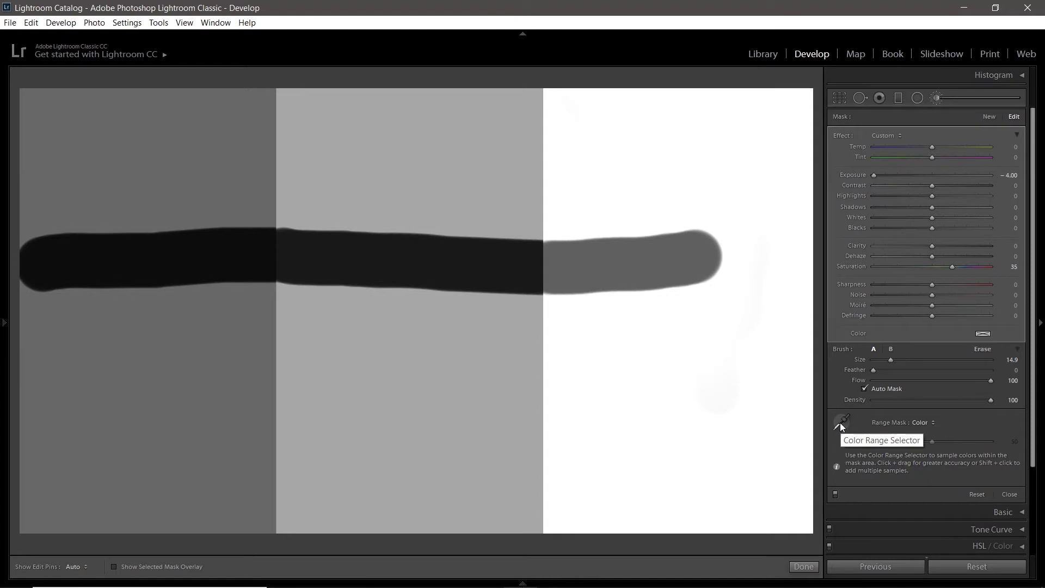
left_click(841, 420)
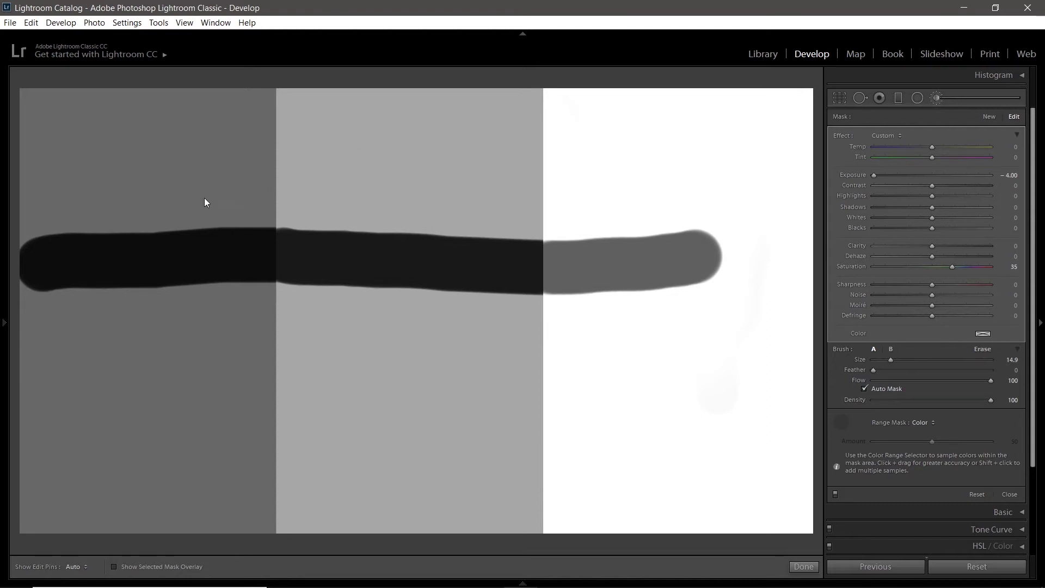
left_click(206, 194)
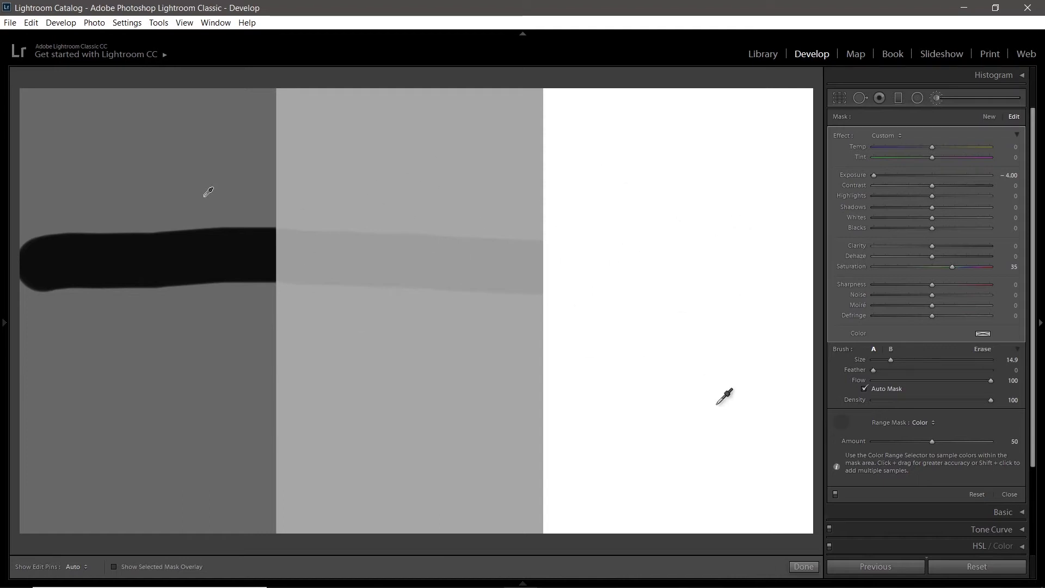
left_click_drag(929, 442, 865, 441)
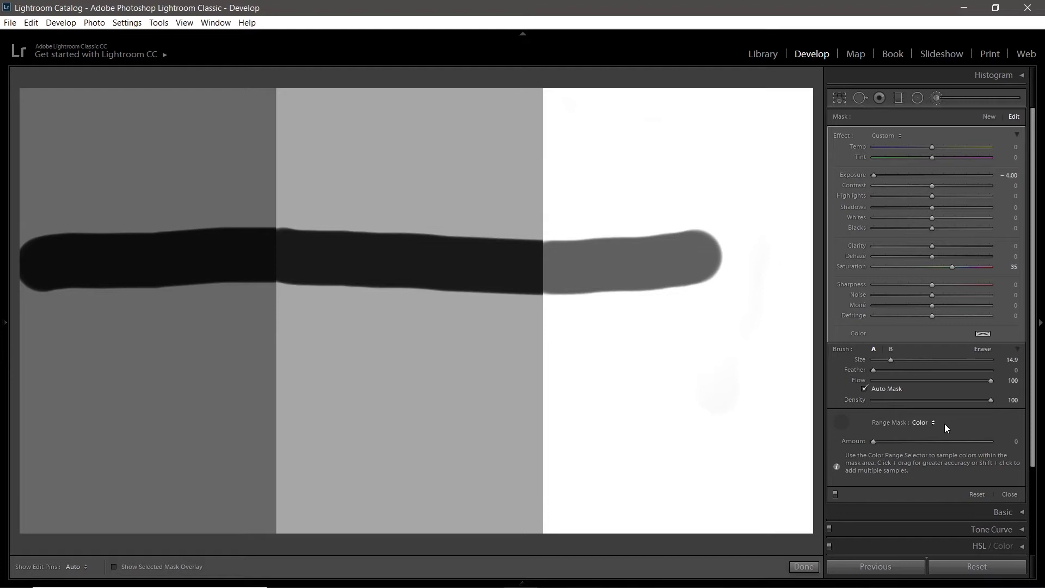
Step: Switch the brush's Range Mask from Color to Luminance
left_click(931, 423)
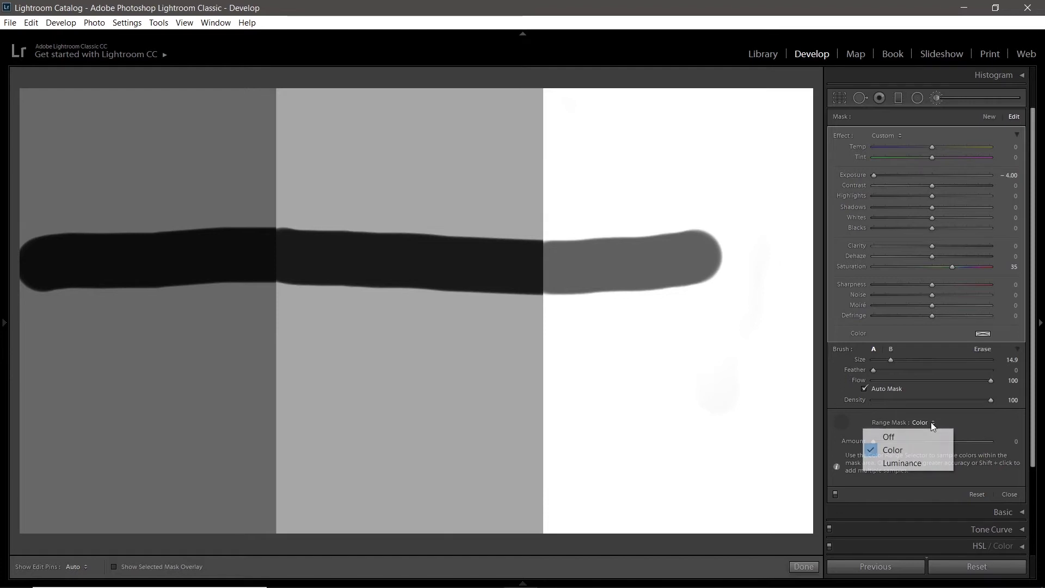
left_click(904, 462)
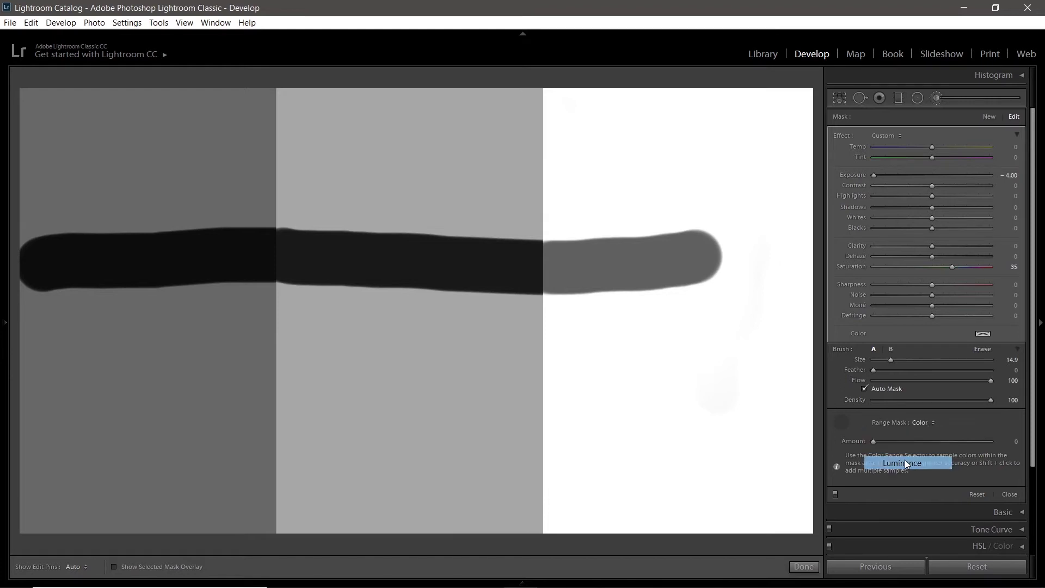
left_click(937, 422)
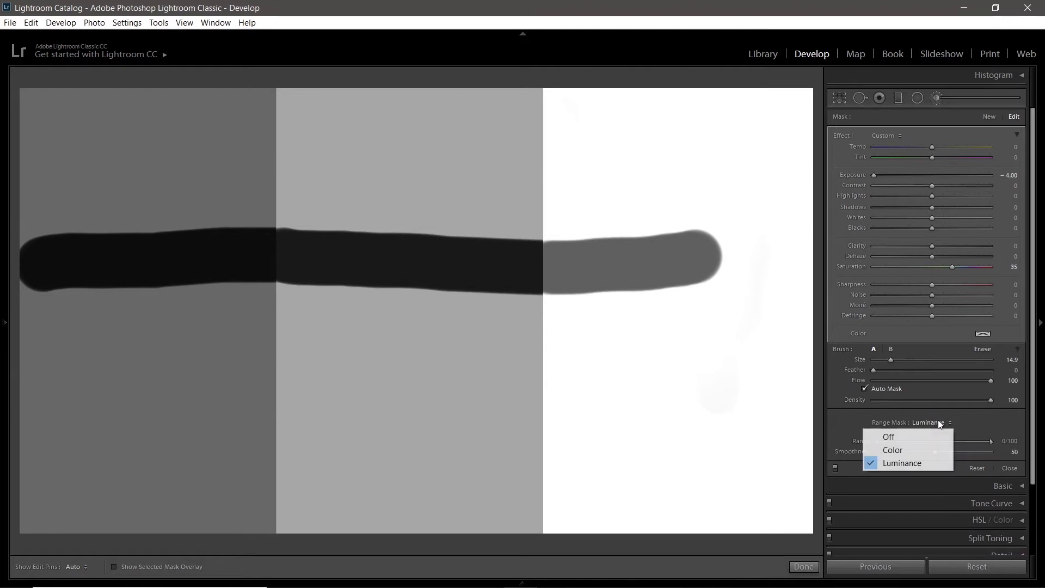
left_click(913, 450)
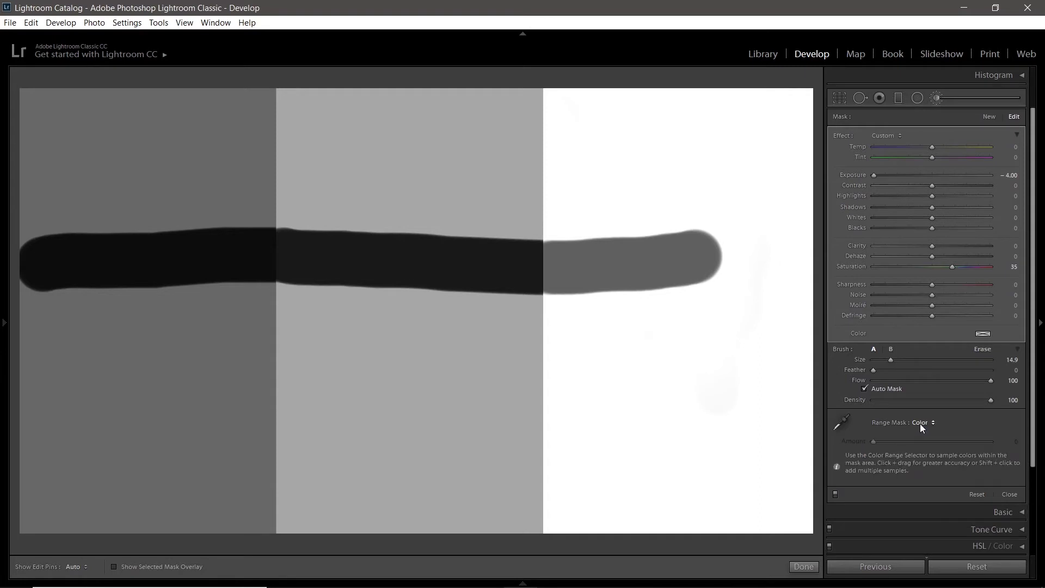
left_click(920, 423)
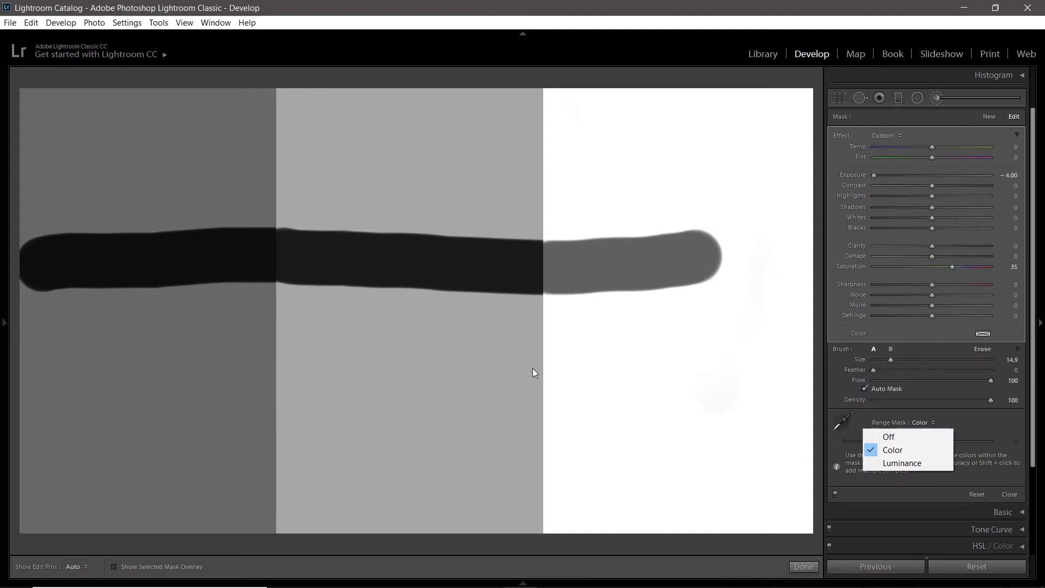
left_click(906, 464)
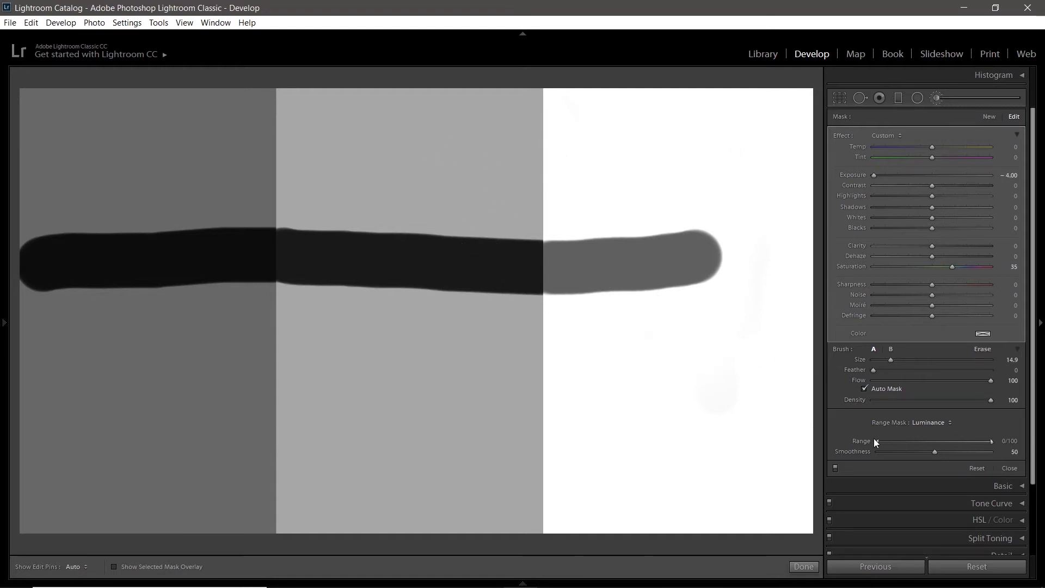
Step: Set the Luminance range to 0/32 with Smoothness 0
left_click_drag(877, 441, 965, 441)
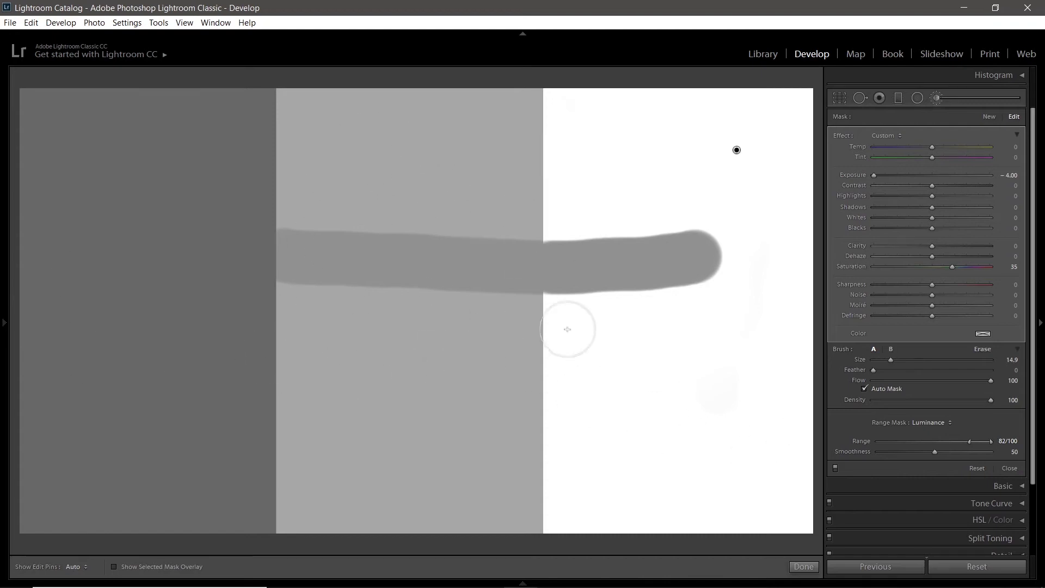
mouse_move(736, 151)
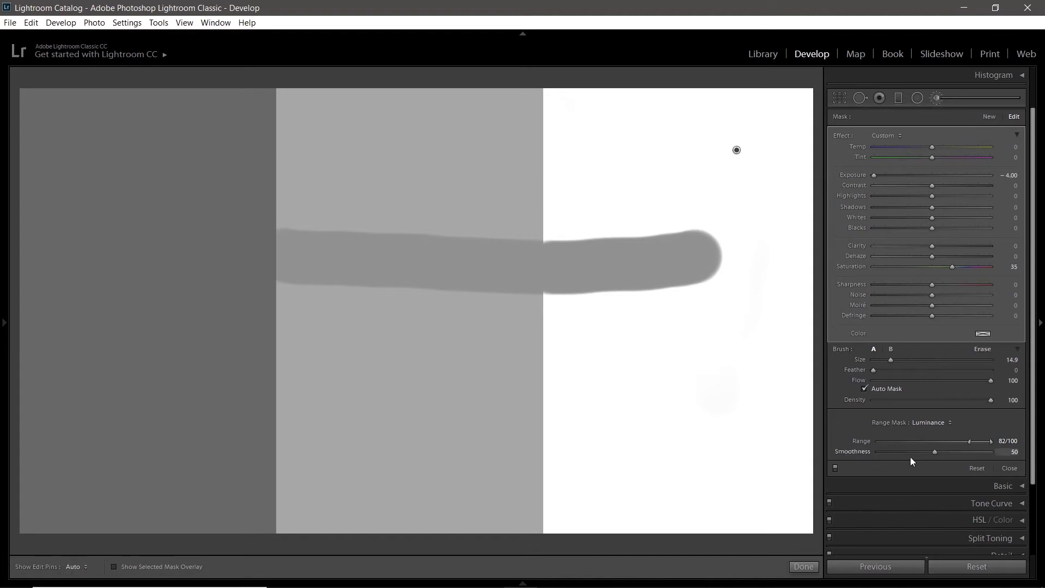
left_click_drag(935, 452, 870, 452)
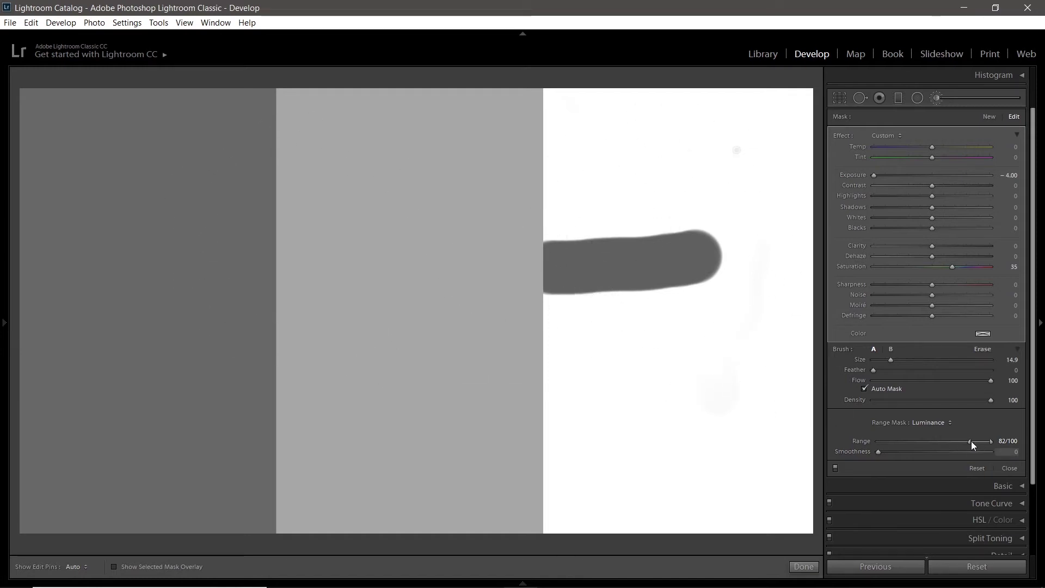
left_click(874, 442)
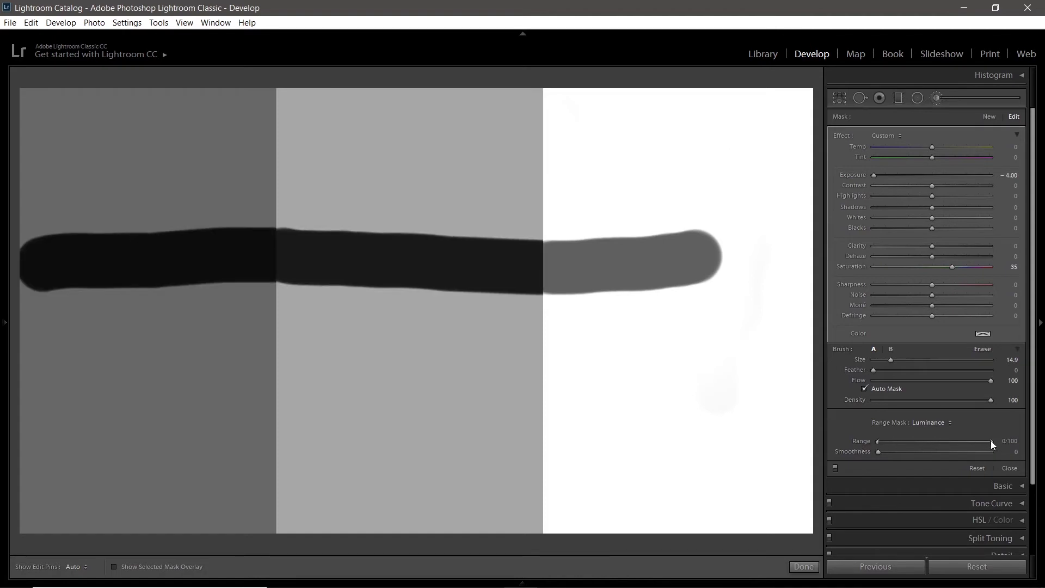
left_click(925, 441)
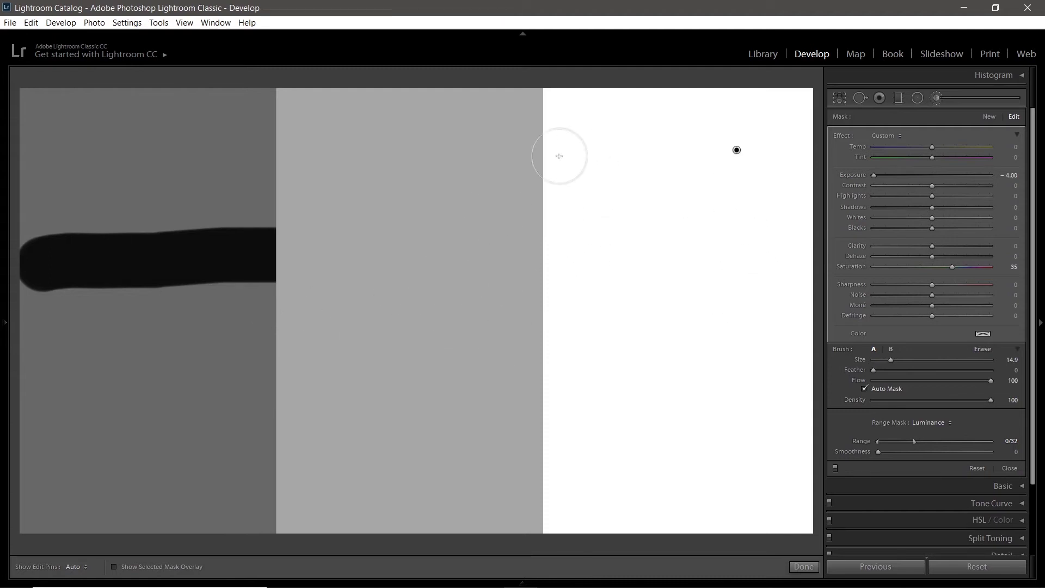
Step: Turn the range mask off and paint crossing darkening strokes over the white band
left_click(950, 423)
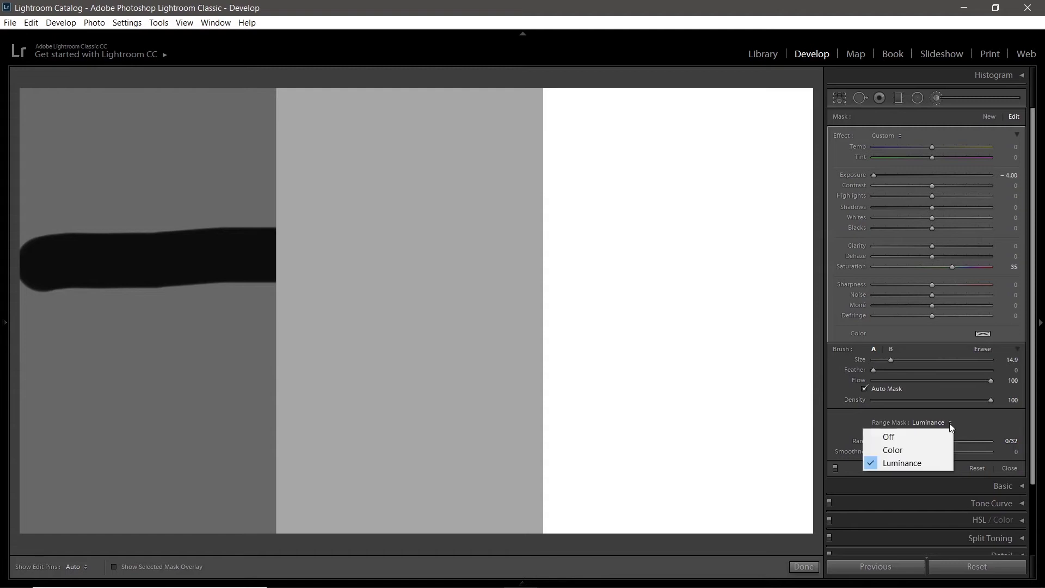
left_click(922, 435)
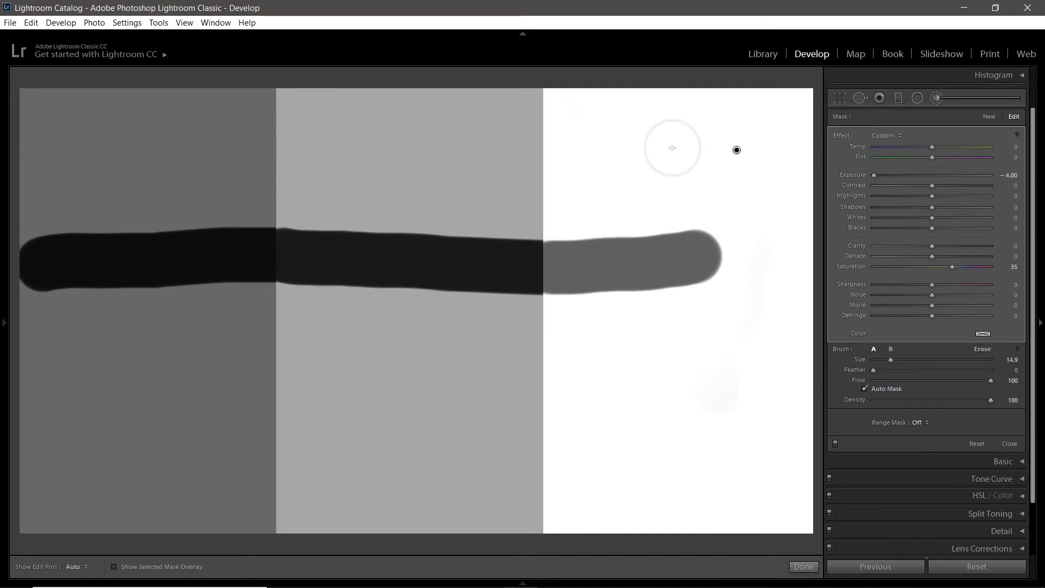
left_click_drag(684, 159, 701, 321)
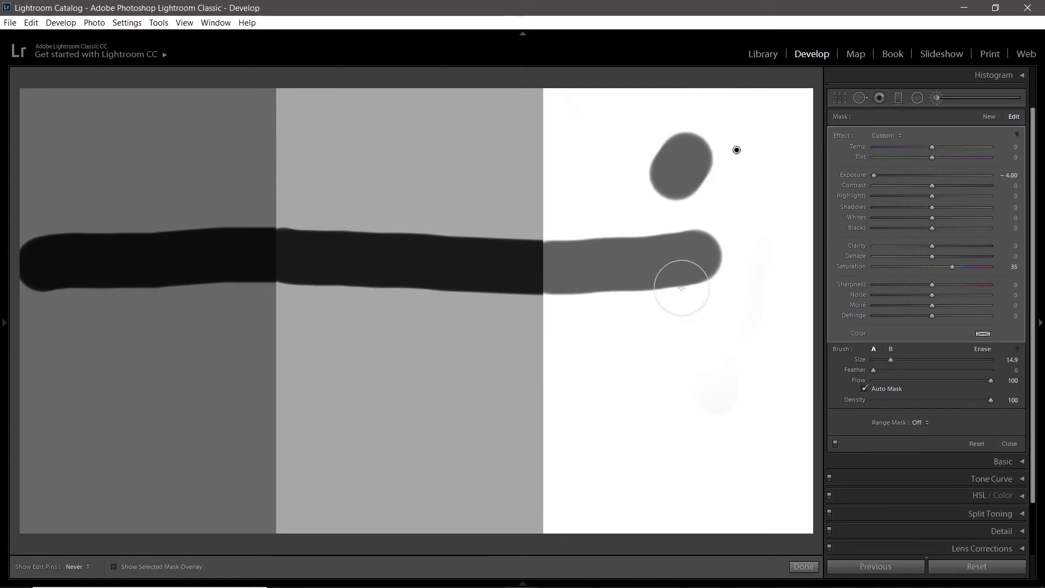
left_click(746, 178)
left_click_drag(582, 277, 526, 318)
left_click_drag(580, 125, 677, 345)
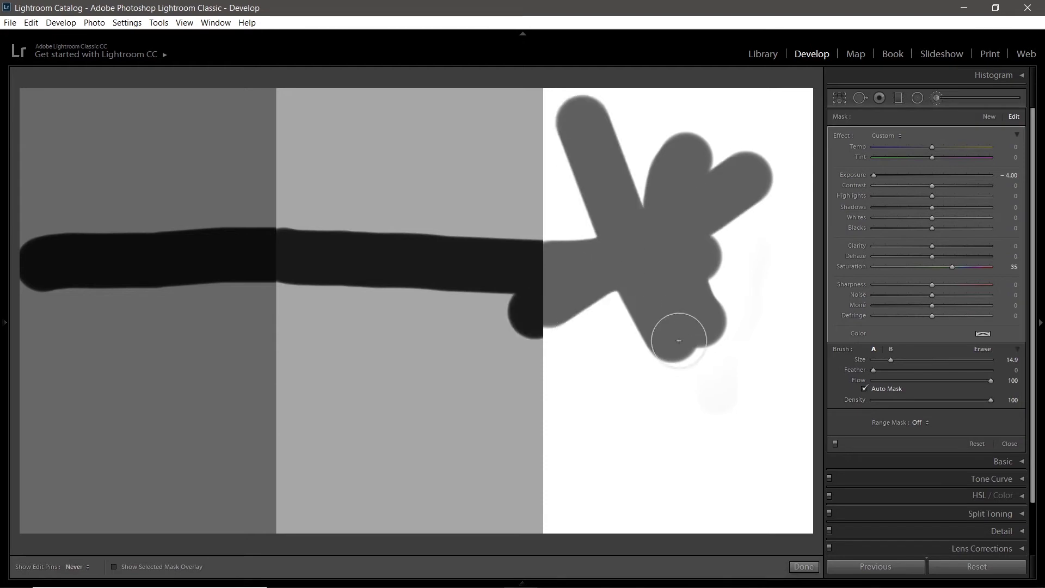
Step: Start a new brush mask with two parallel diagonal strokes in the grey band
left_click(992, 117)
left_click(477, 153)
mouse_move(426, 206)
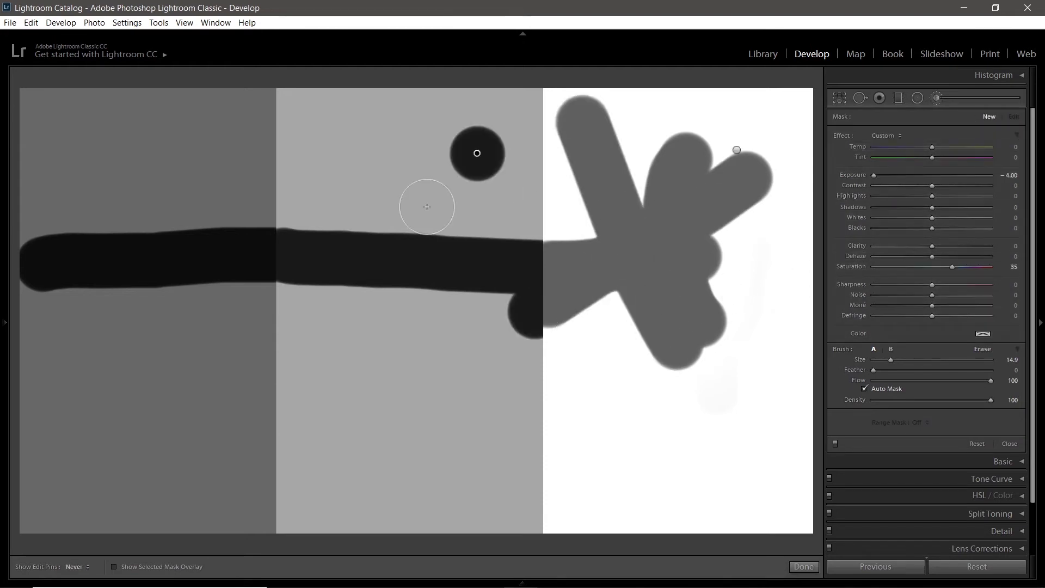
left_click(426, 206, "shift")
left_click_drag(334, 239, 405, 125)
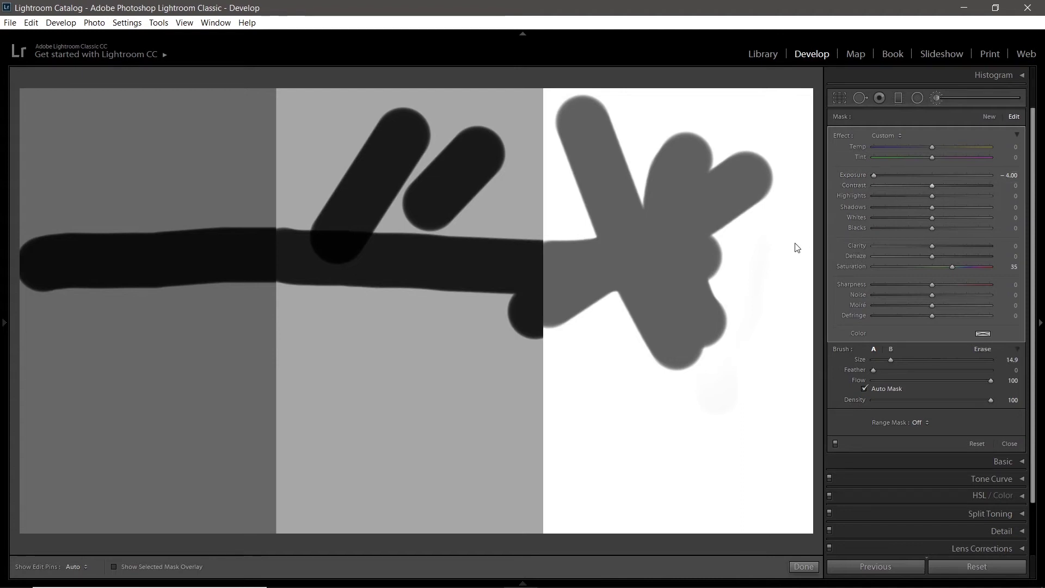
Step: Start another brush mask with two horizontal strokes in the lower grey band
left_click(989, 118)
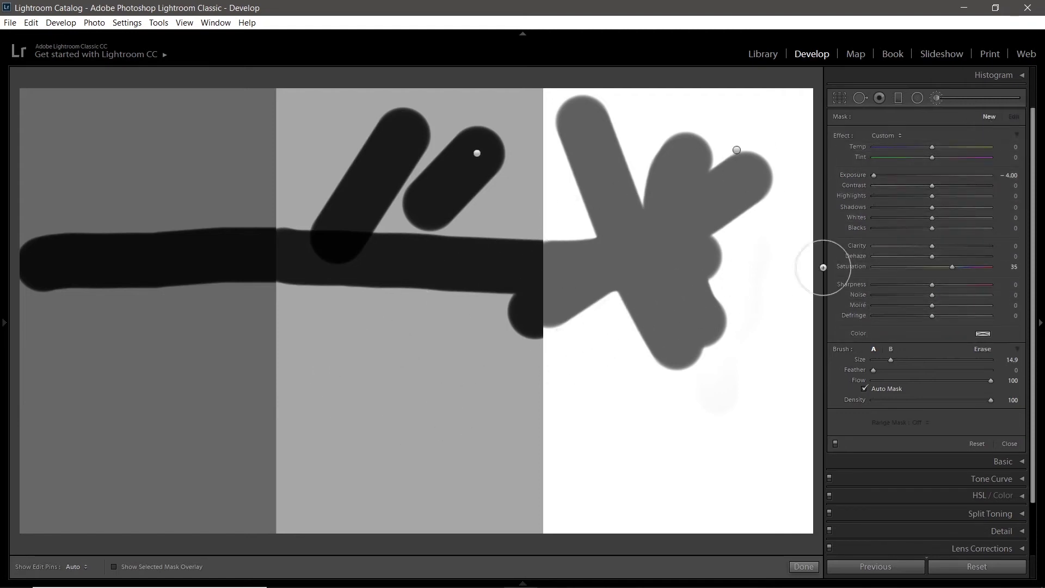
left_click_drag(877, 175, 887, 175)
left_click(336, 376)
left_click(516, 360, "shift")
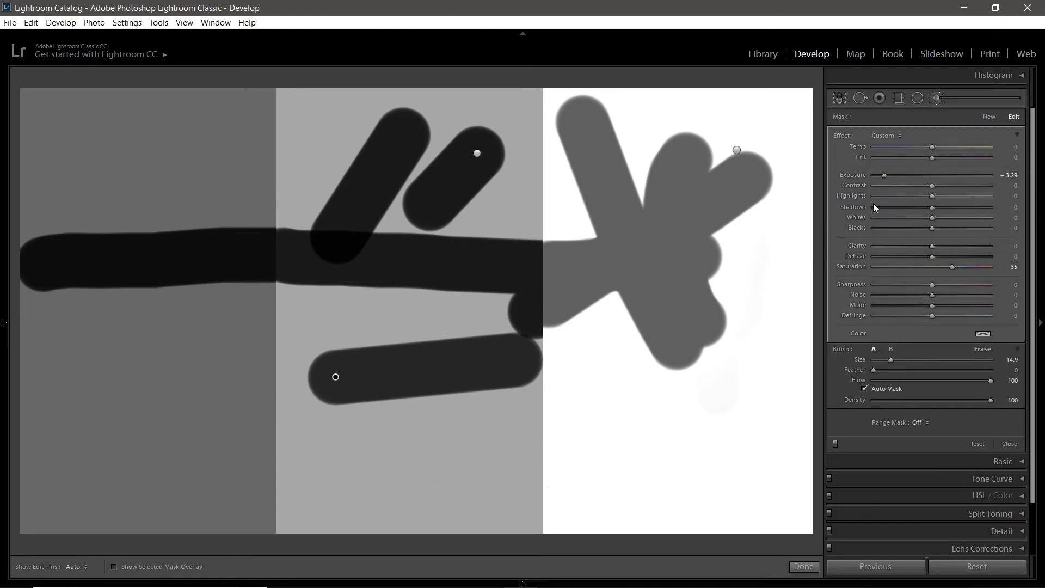
left_click_drag(884, 175, 894, 175)
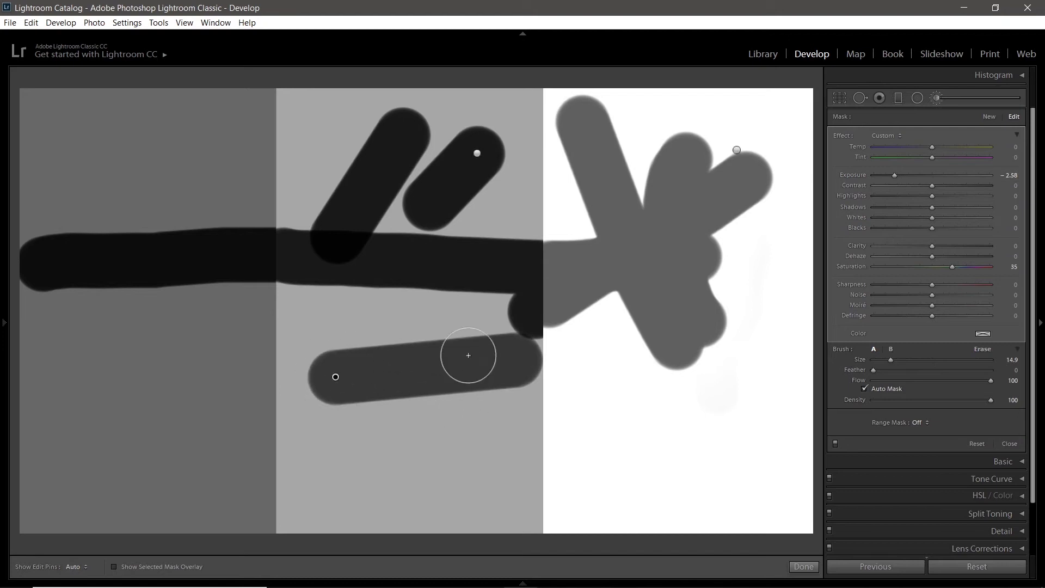
left_click_drag(368, 463, 508, 442)
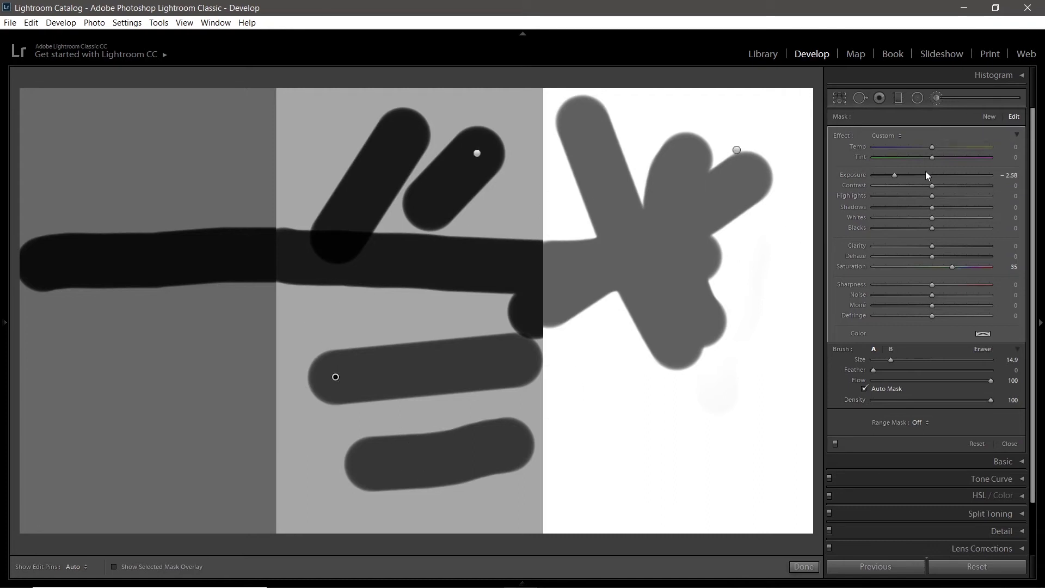
Step: Drop the mask exposure to -4.00, darken the upper diagonal strokes, then clear all masks
left_click_drag(895, 175, 919, 174)
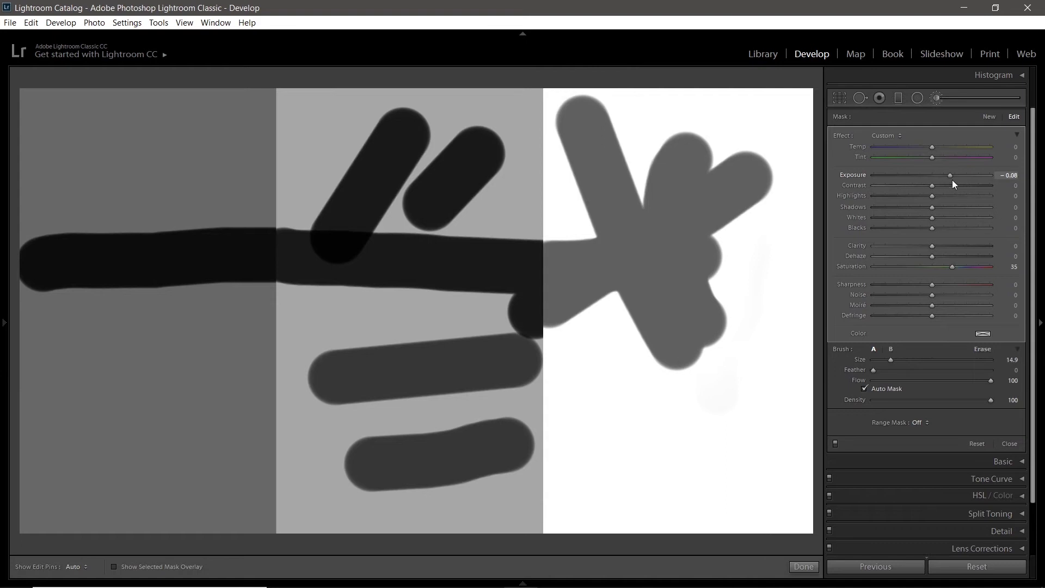
left_click_drag(913, 182, 865, 182)
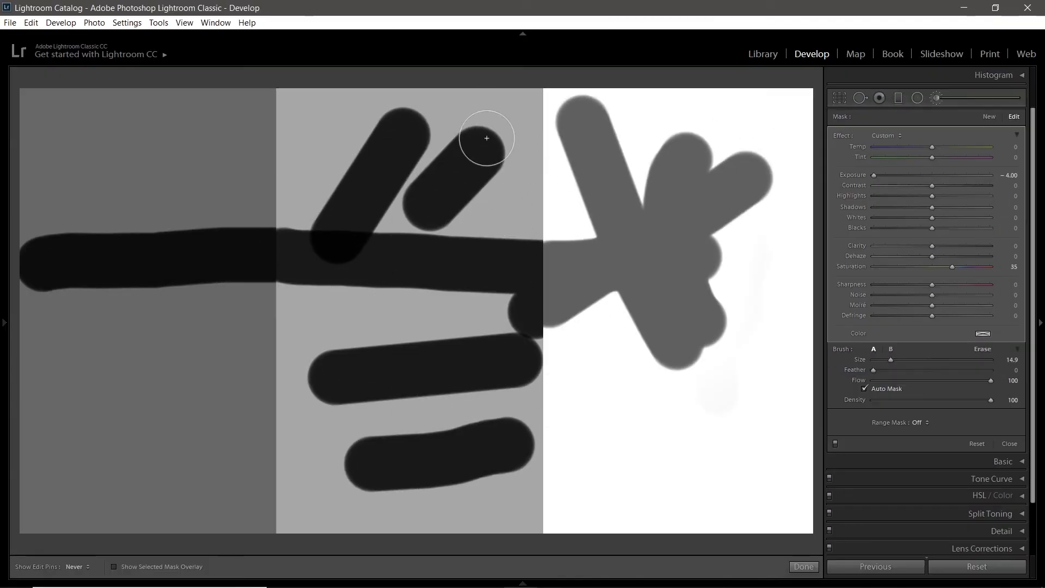
mouse_move(479, 145)
left_mouse_down()
mouse_move(489, 151)
mouse_move(425, 142)
left_mouse_up()
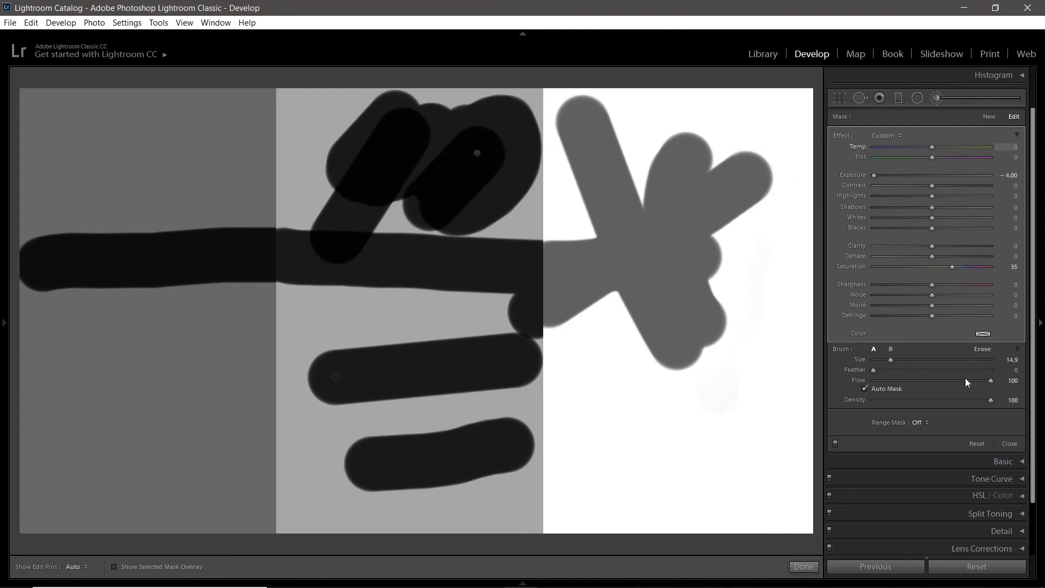
left_click(977, 445)
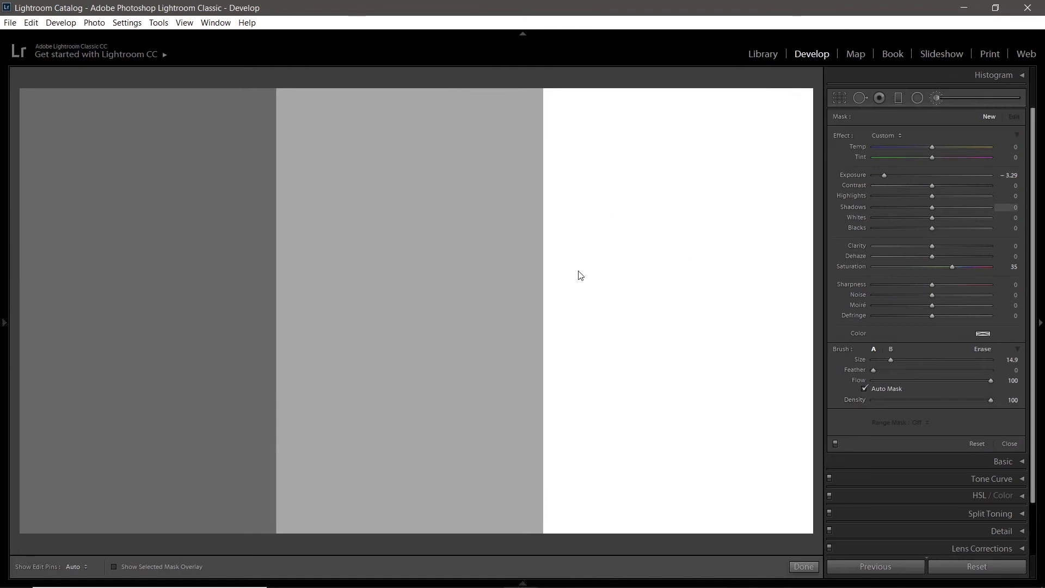
Step: Paint a block across the middle grey band, zero its Exposure and Saturation, and show the overlay
left_click_drag(329, 263, 509, 261)
mouse_move(502, 223)
left_mouse_down()
mouse_move(335, 220)
mouse_move(319, 229)
mouse_move(316, 259)
left_mouse_up()
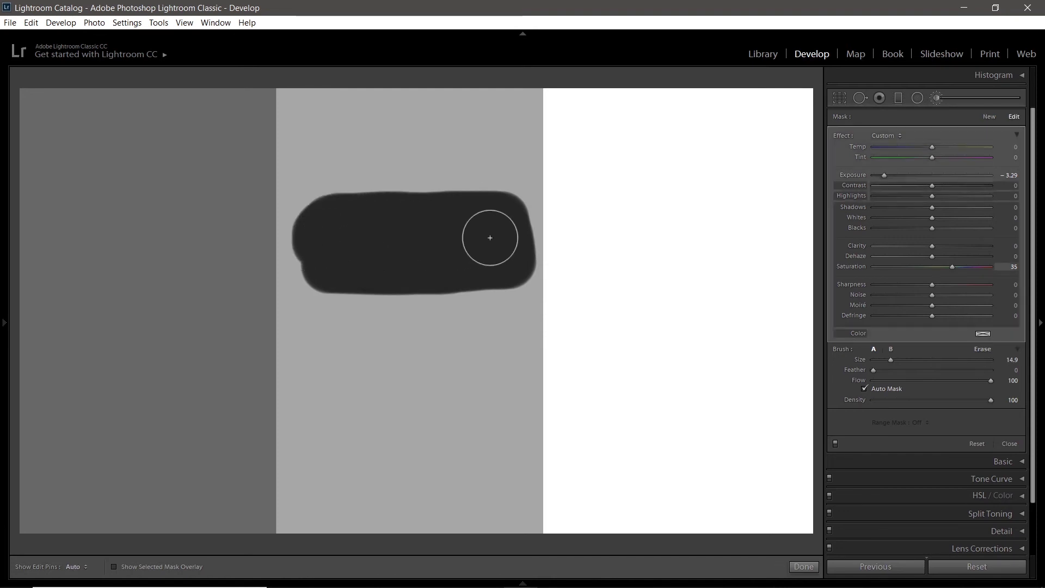
double_click(852, 175)
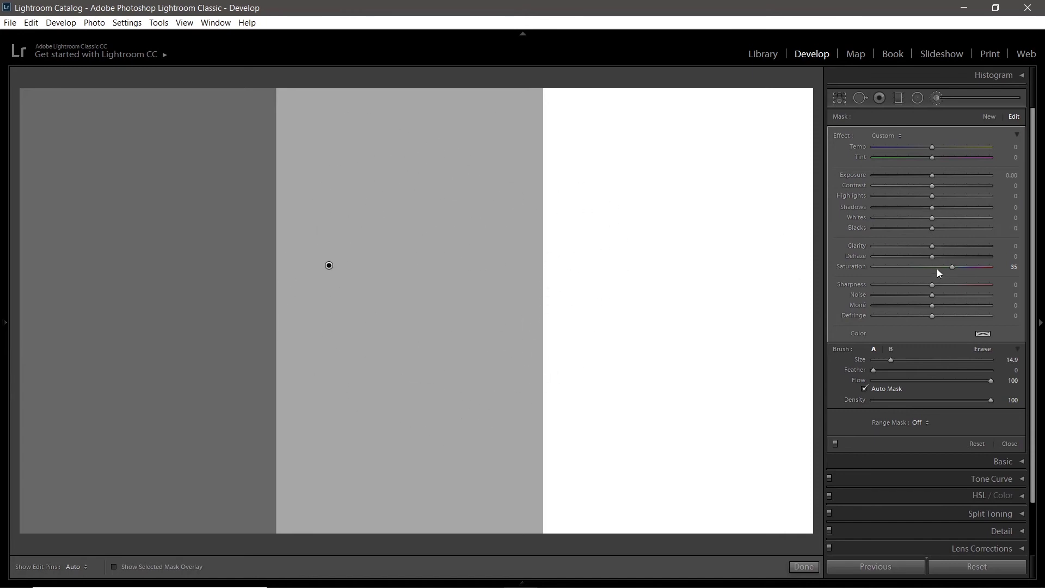
double_click(863, 267)
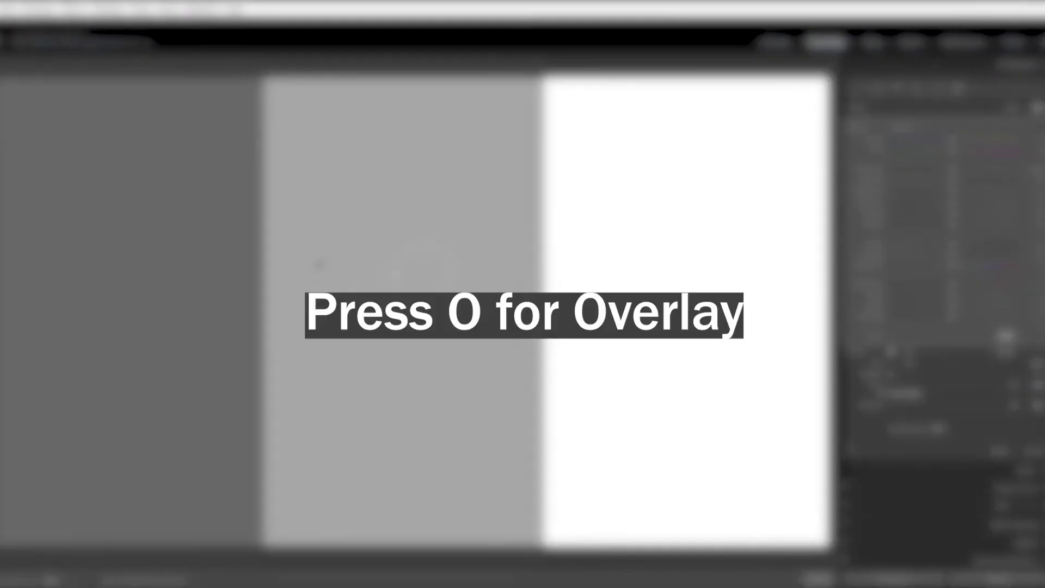
key("o")
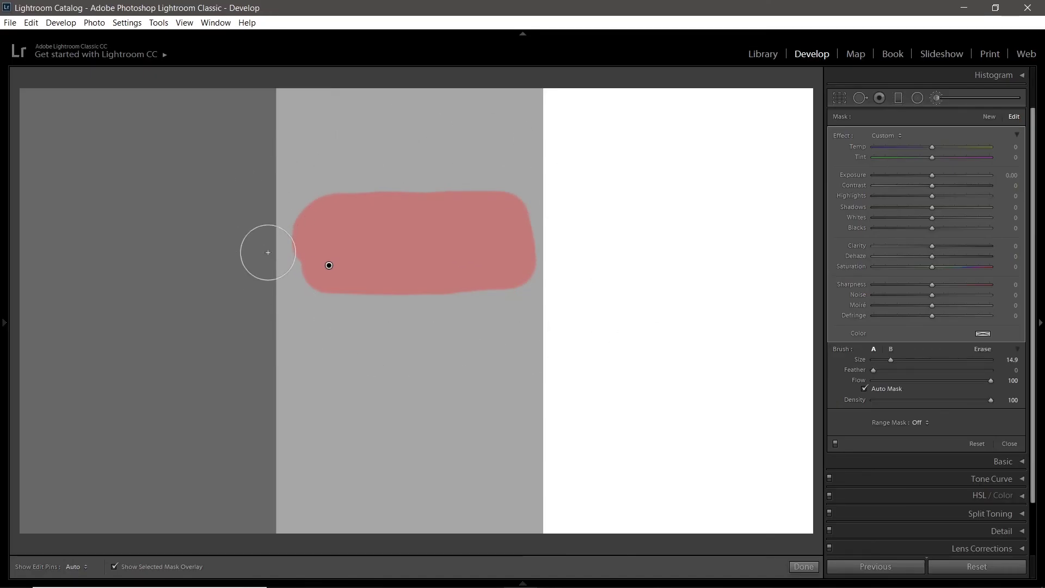
Step: Turn the red mask overlay off and set Show Edit Pins to Never
key("o")
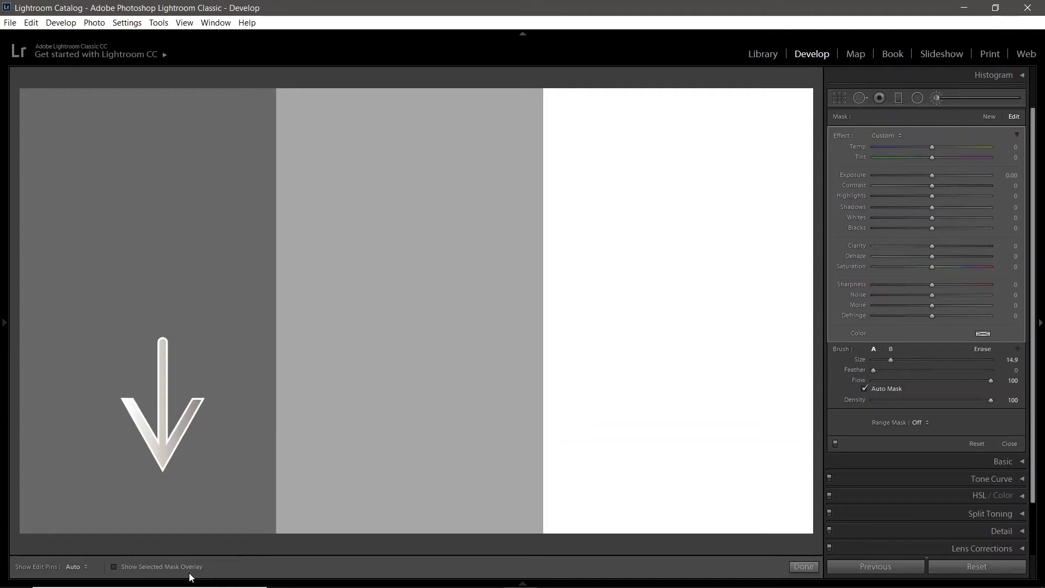
left_click(185, 566)
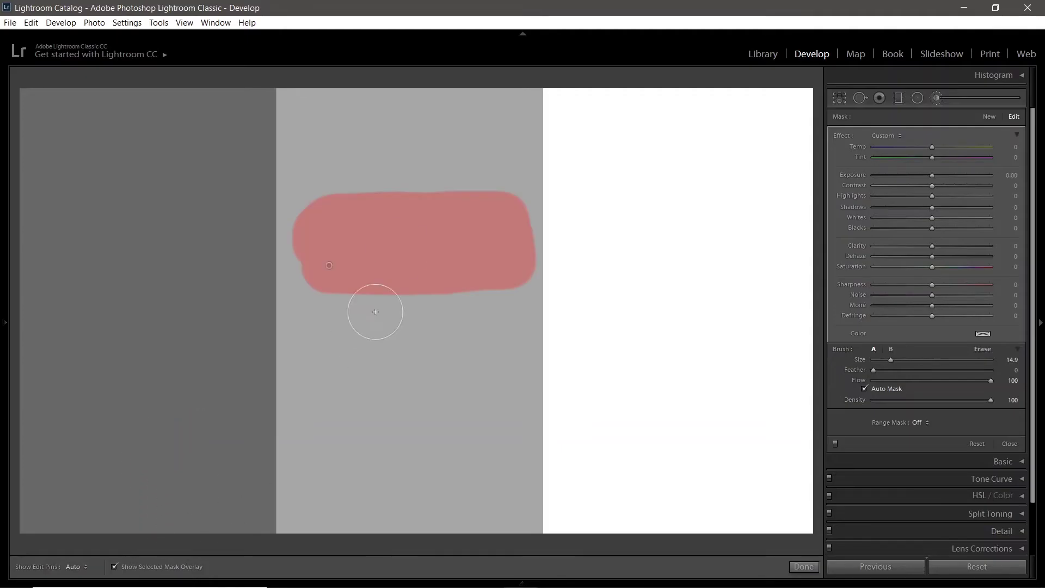
left_click(183, 567)
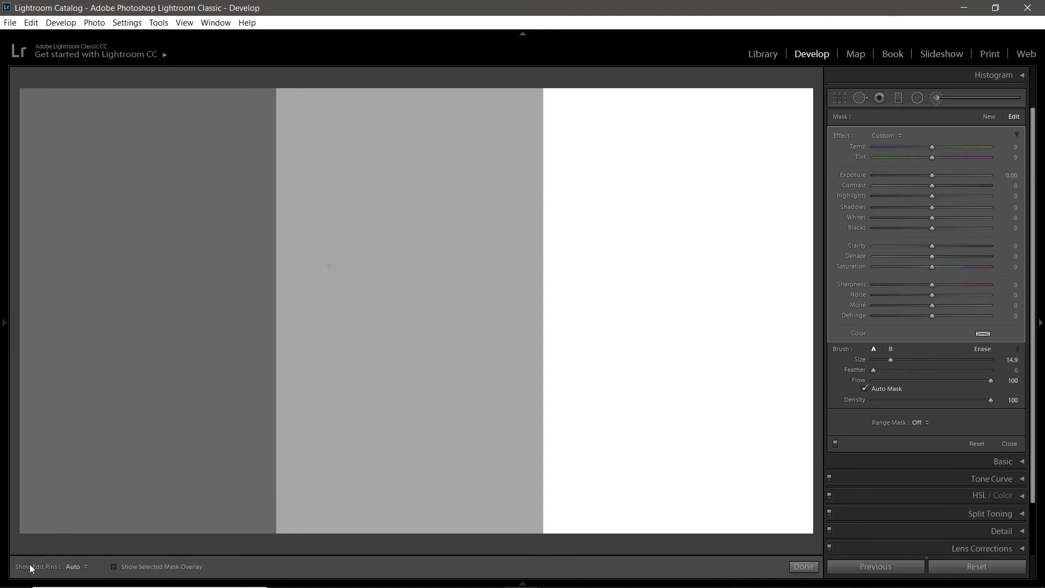
left_click(85, 568)
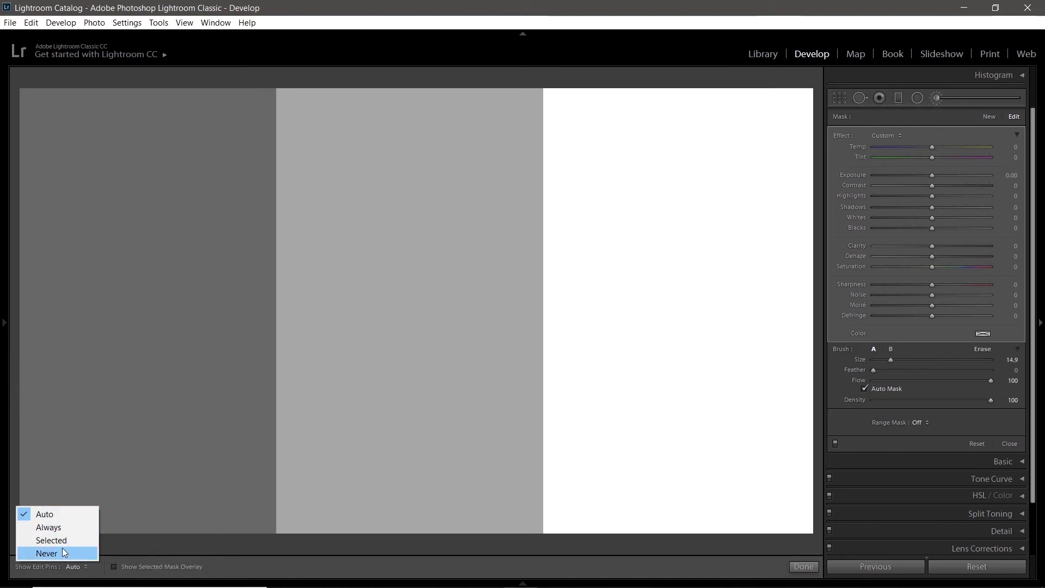
left_click(62, 551)
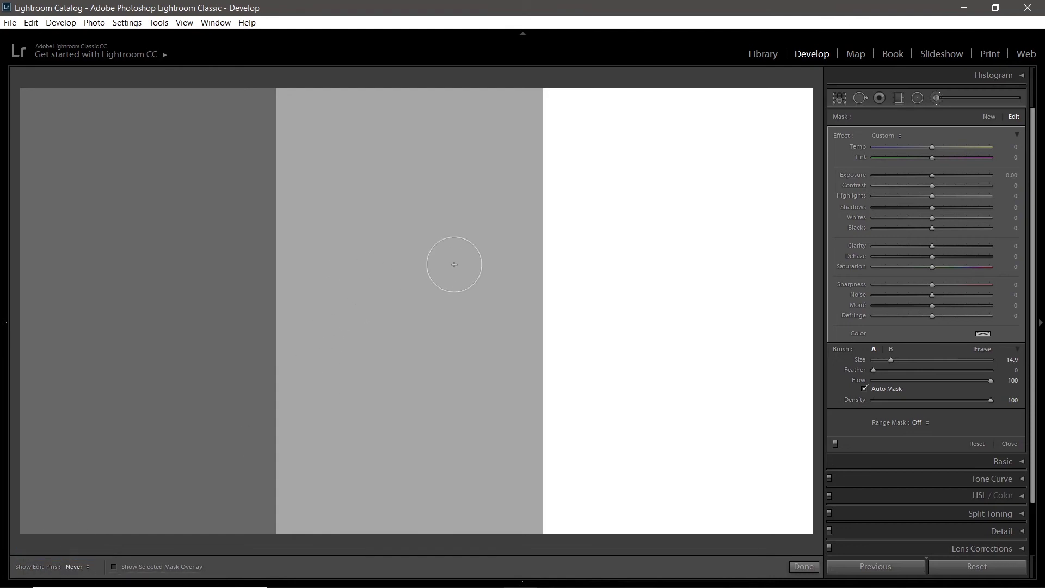
Step: At Exposure -4.00, paint a dark cross and extra strokes on the grey band; set edit pins to Auto
left_click(878, 174)
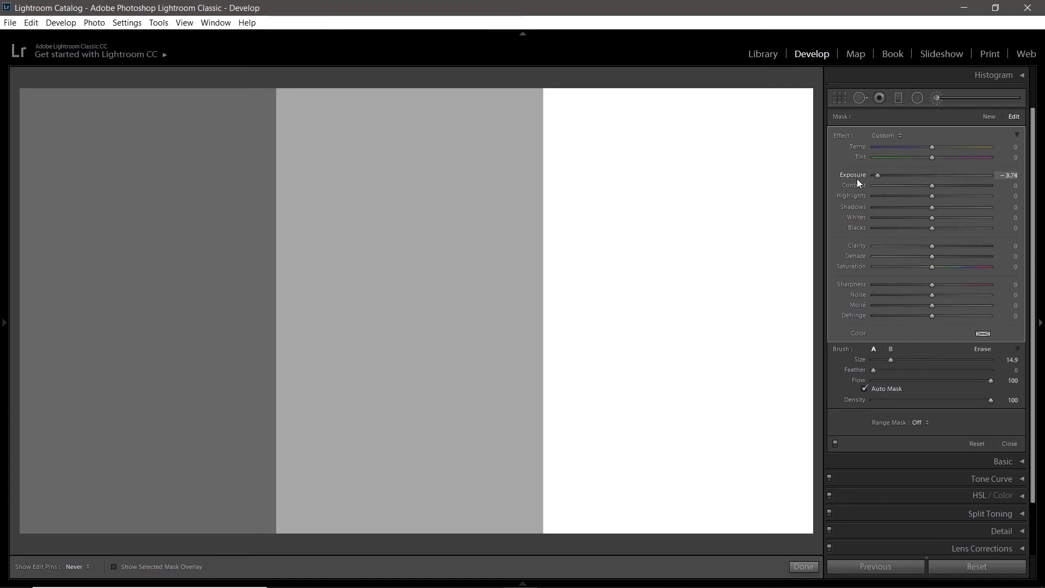
left_click_drag(310, 256, 511, 239)
left_click_drag(397, 126, 415, 359)
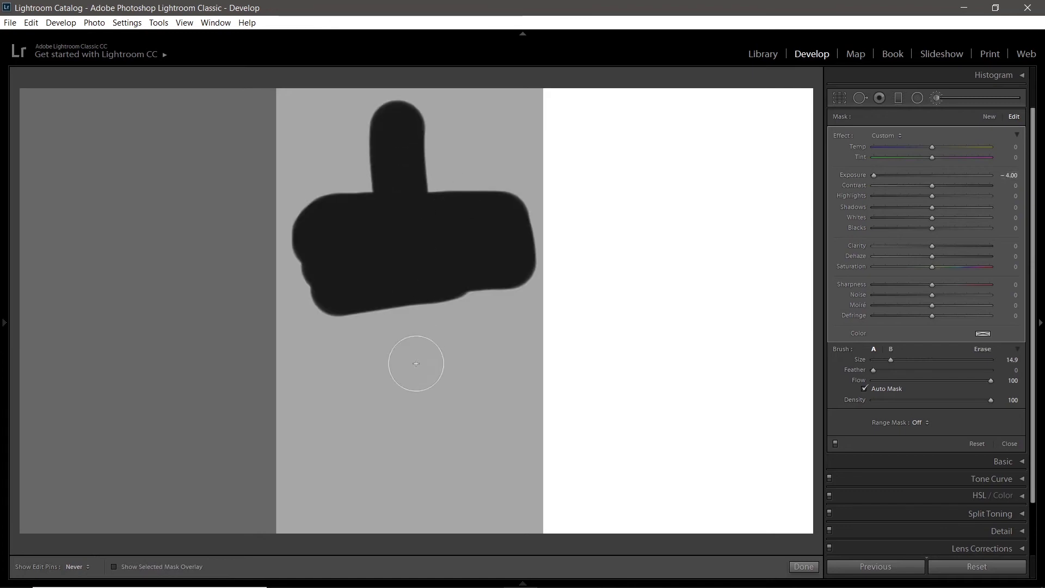
left_click_drag(514, 138, 460, 188)
mouse_move(240, 171)
left_mouse_down()
mouse_move(264, 305)
mouse_move(473, 329)
left_mouse_up()
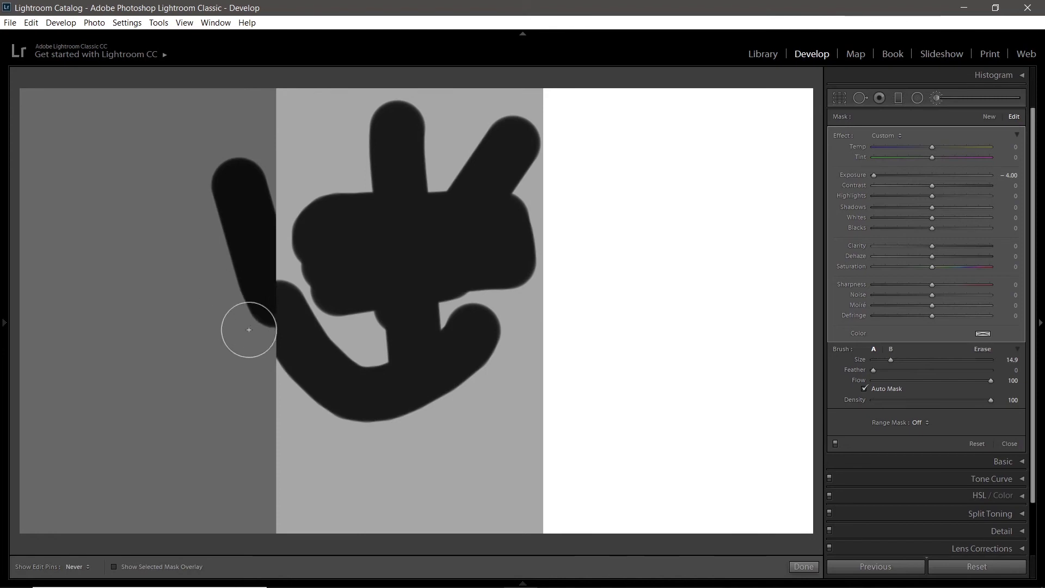
key("h")
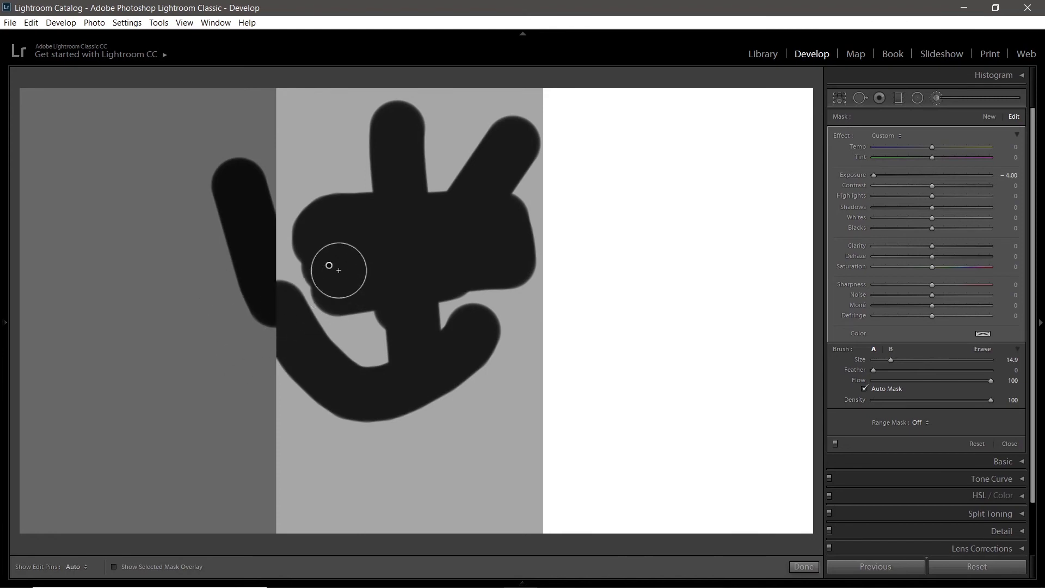
Step: Switch edit pins to Always, then Selected, and paint strokes over the left dark band
left_click(87, 566)
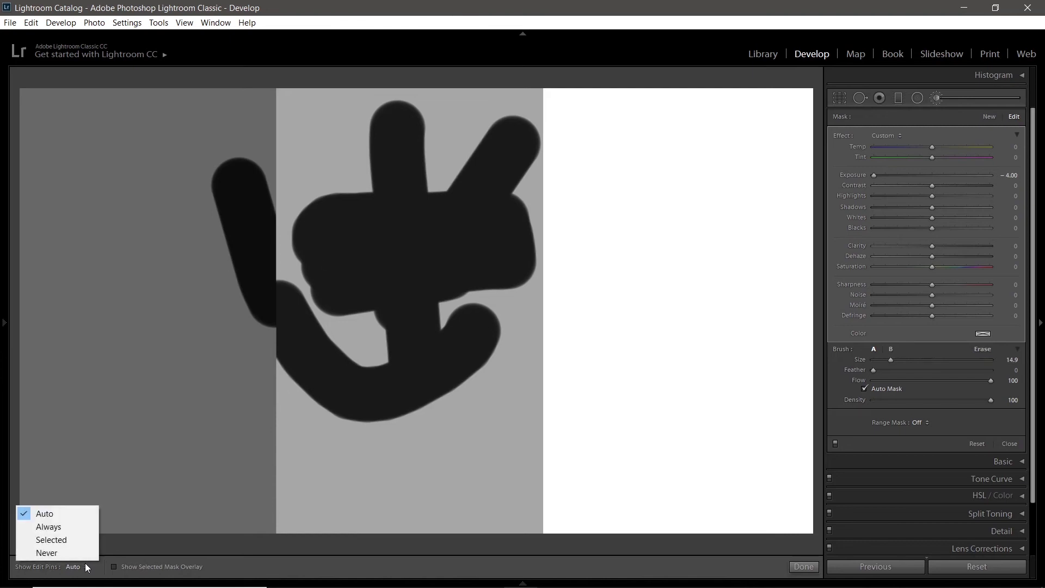
left_click(78, 528)
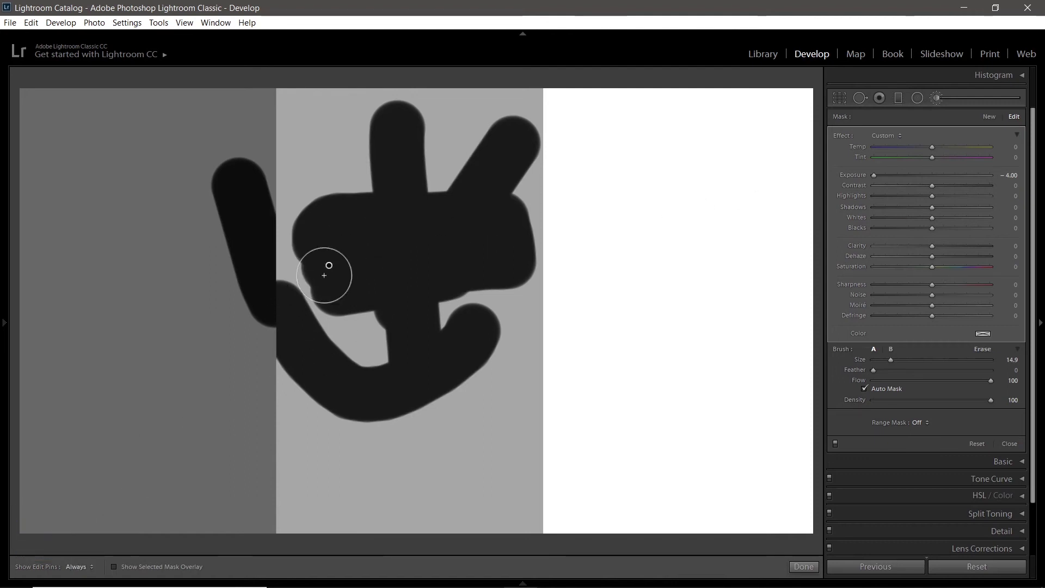
left_click(79, 566)
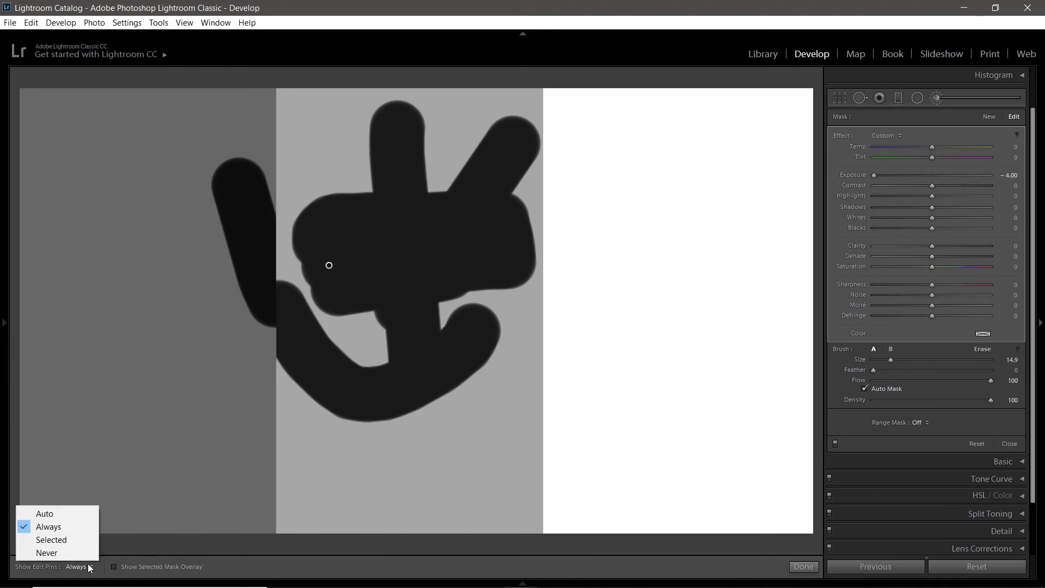
left_click(80, 541)
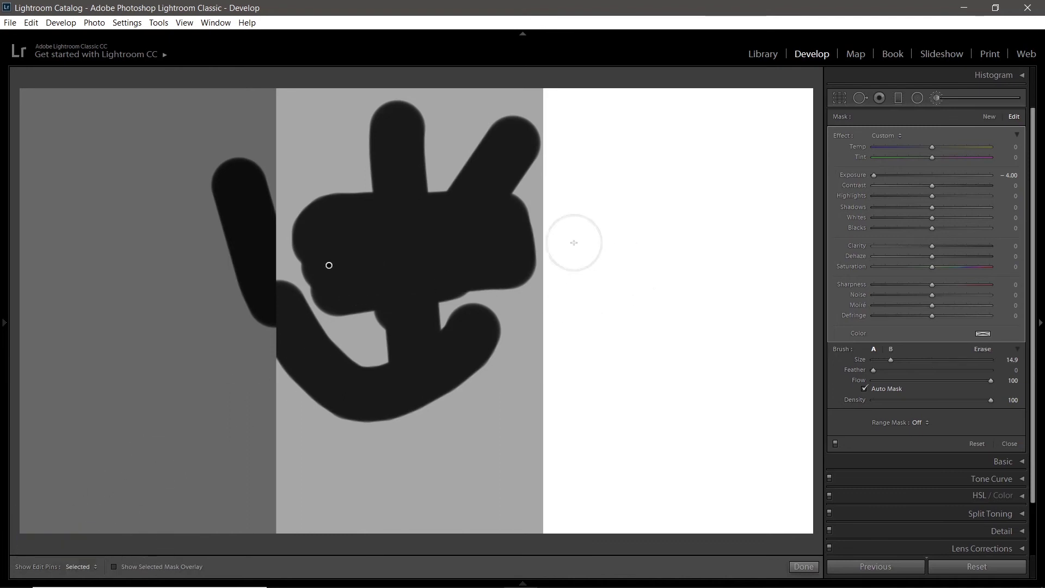
left_click_drag(174, 161, 406, 144)
left_click_drag(112, 174, 127, 397)
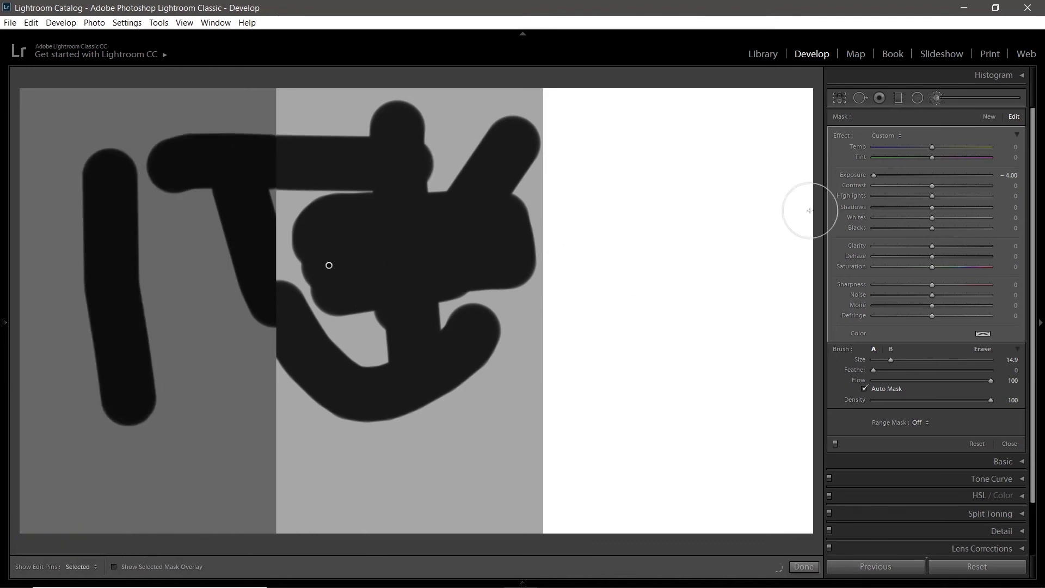
Step: Start a new brush mask with a dab and strokes across the lower-left area
left_click(988, 117)
left_click(193, 399)
left_click_drag(404, 385, 417, 399)
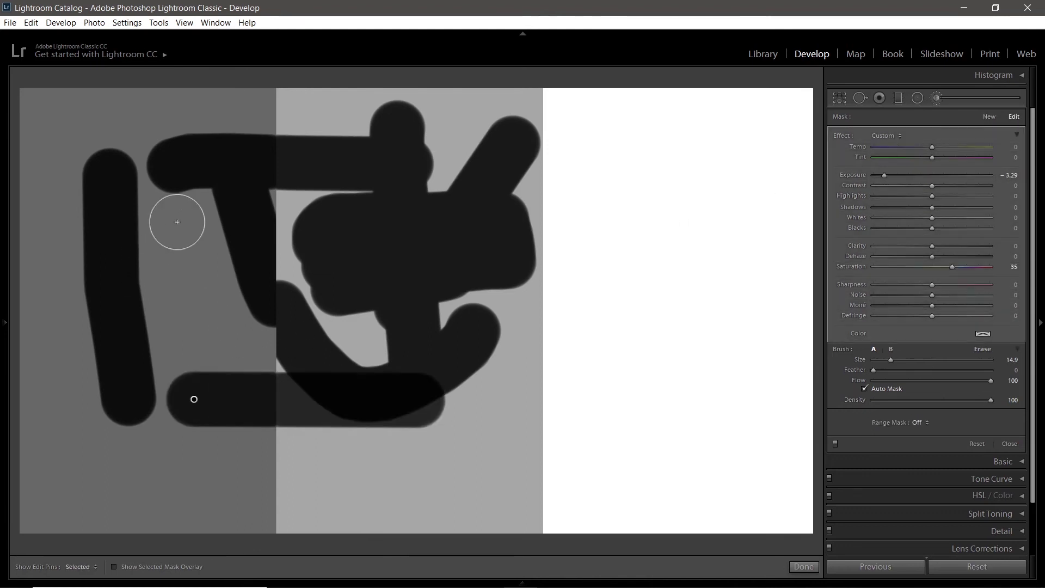
left_click_drag(178, 221, 210, 312)
Step: Add another mask with a straight horizontal stroke lower down, then select the upper stroke
left_click(989, 116)
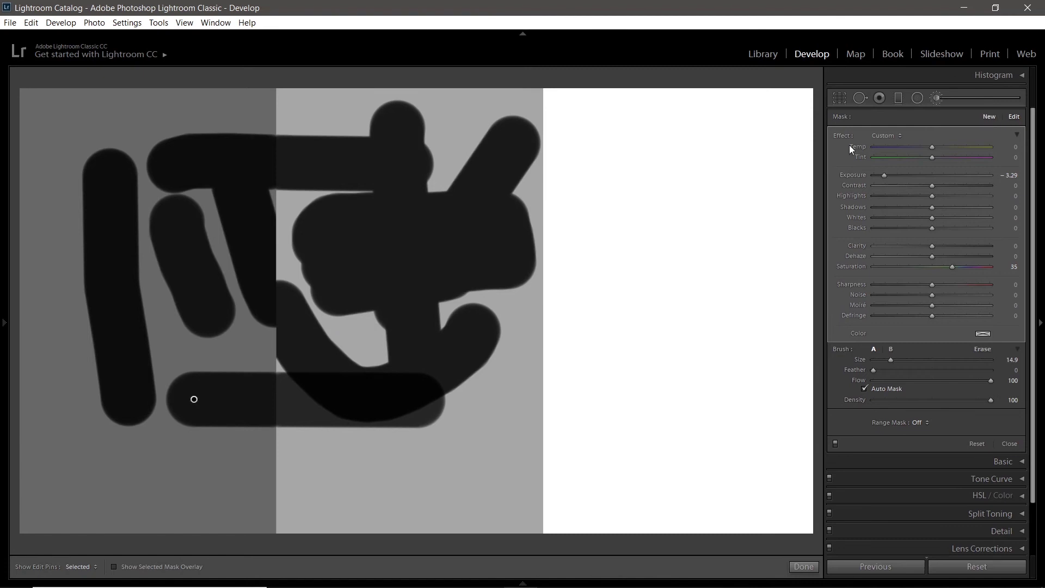
left_click(296, 468)
left_click(493, 466, "shift")
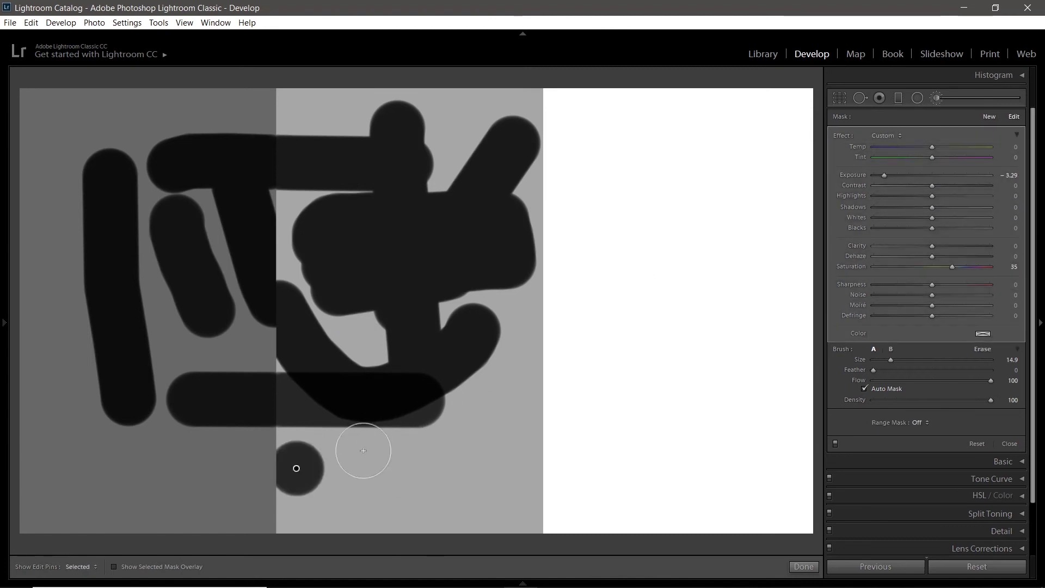
left_click(194, 401)
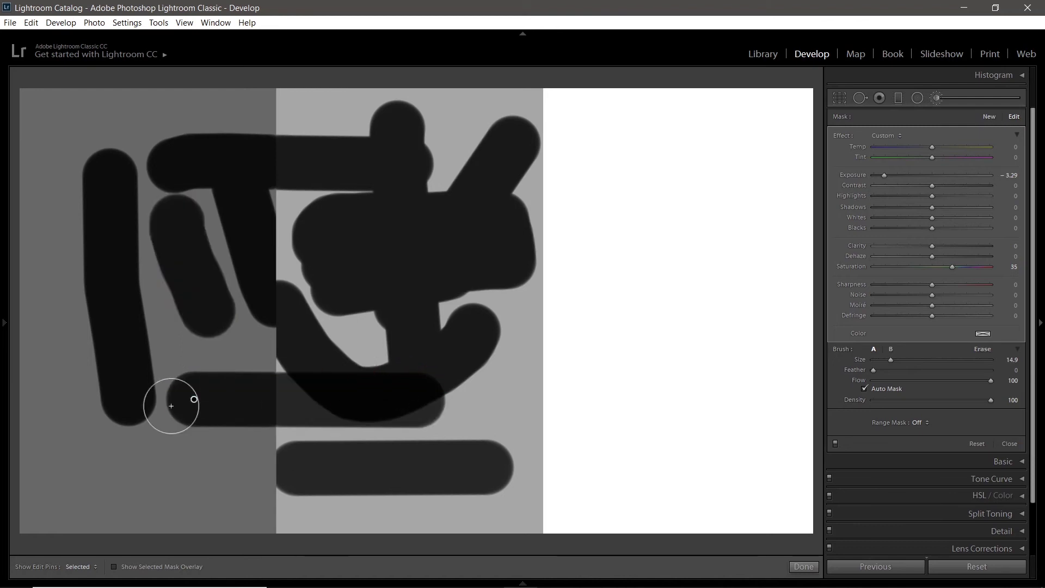
Step: Set Show Edit Pins to Auto and clear all brush strokes
left_click(95, 568)
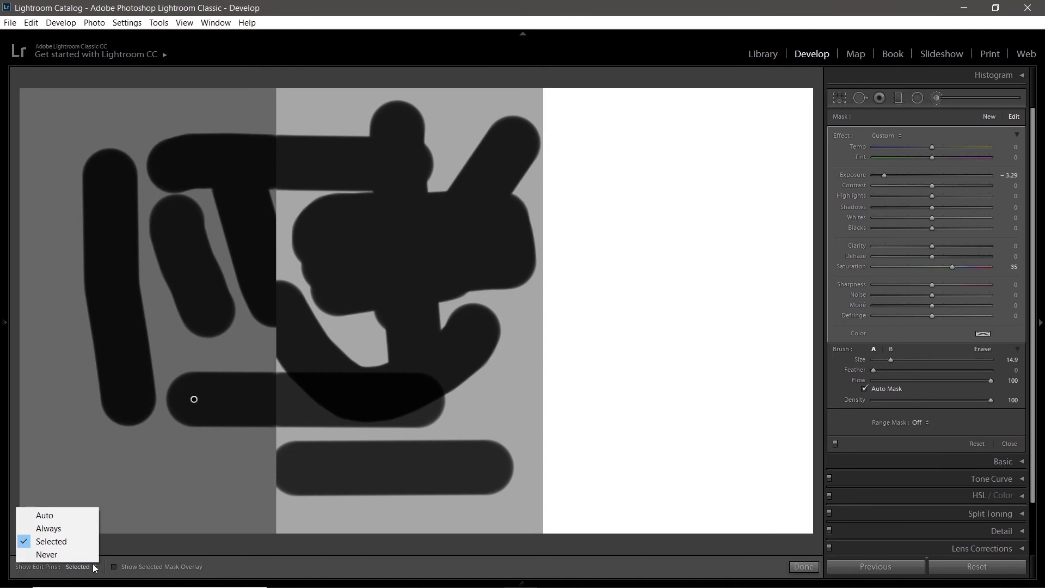
left_click(74, 511)
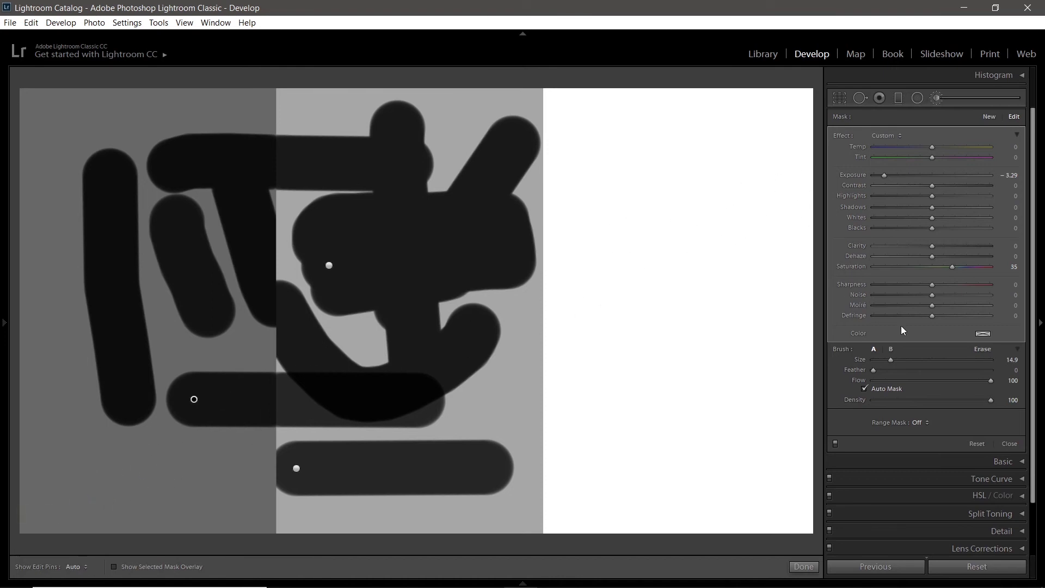
left_click(983, 444)
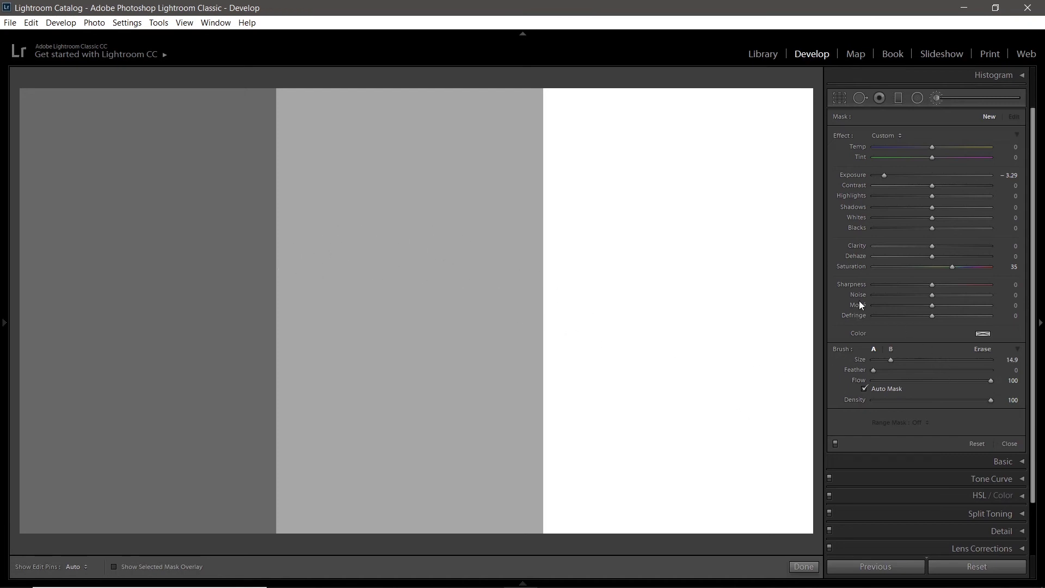
Step: Apply the Temp 38, Exposure -4.00, Saturation 67, Feather 72 brush and paint across the grey bands
left_click(951, 104)
mouse_move(196, 269)
left_mouse_down()
mouse_move(274, 279)
mouse_move(338, 259)
mouse_move(485, 257)
mouse_move(478, 250)
left_mouse_up()
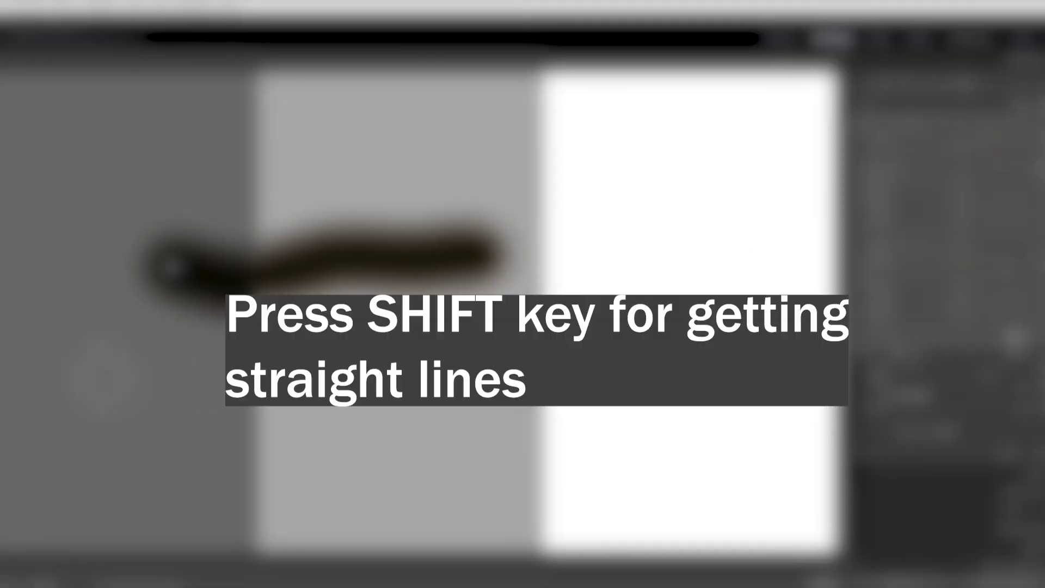
Step: Paint straight horizontal strokes across the lower bands and a straight vertical stroke down the white band
left_click_drag(104, 365, 504, 364)
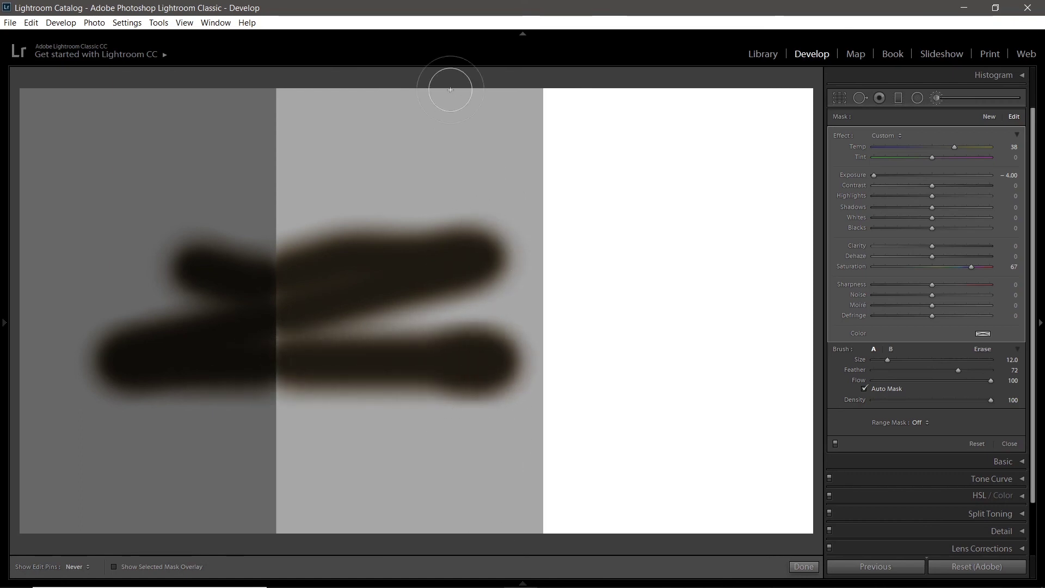
mouse_move(479, 360)
left_mouse_down()
mouse_move(739, 362)
mouse_move(163, 371)
mouse_move(794, 359)
mouse_move(196, 350)
mouse_move(702, 348)
left_mouse_up()
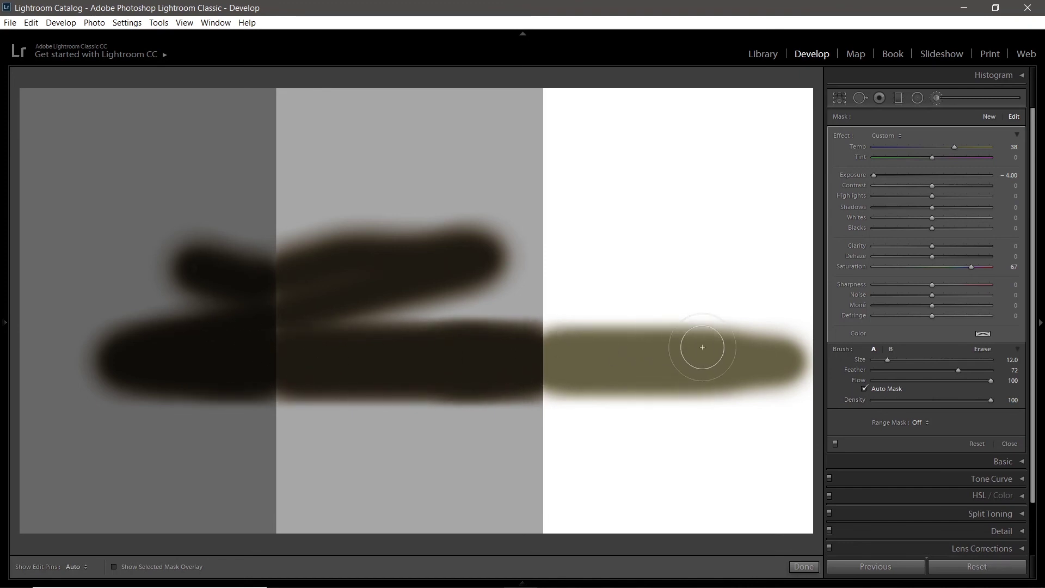
left_click(664, 137)
key("h")
mouse_move(665, 136)
left_mouse_down()
mouse_move(672, 414)
mouse_move(668, 210)
left_mouse_up()
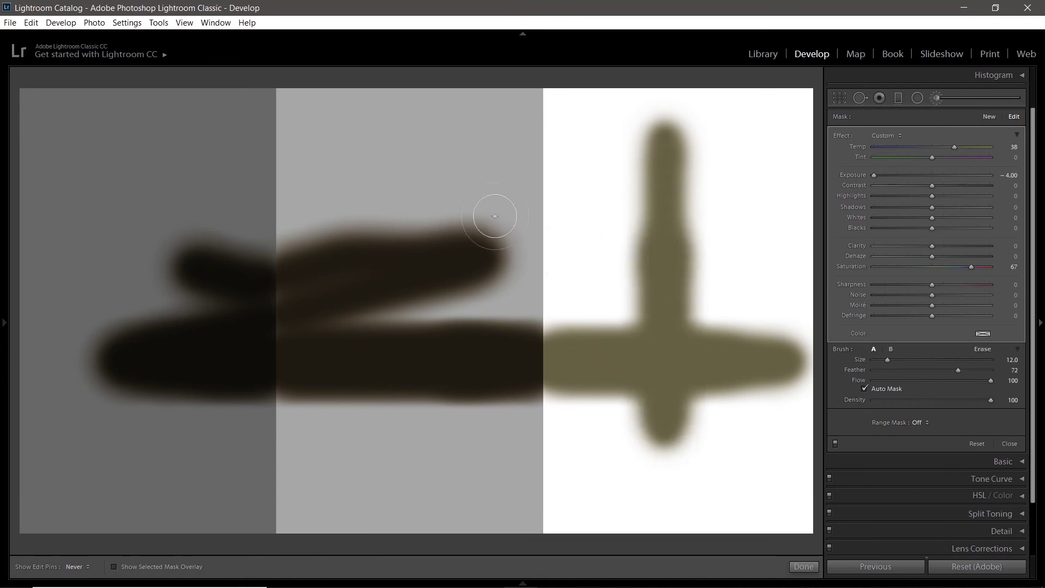
mouse_move(664, 104)
left_mouse_down()
mouse_move(660, 474)
mouse_move(655, 182)
mouse_move(667, 403)
left_mouse_up()
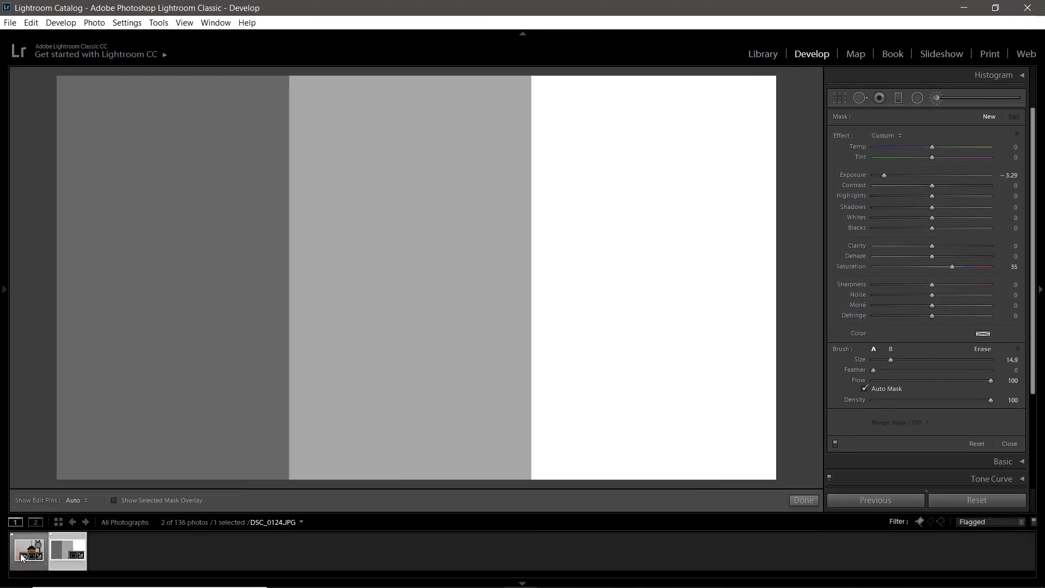
Step: Open the lantern photo, hide the filmstrip, and zoom in close on the lantern glass
left_click(21, 544)
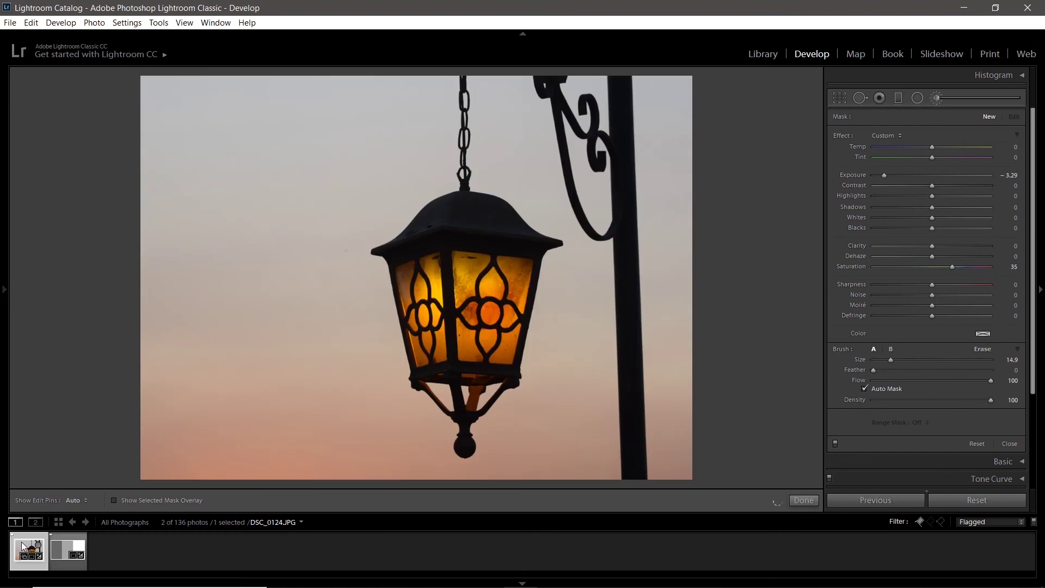
left_click(522, 584)
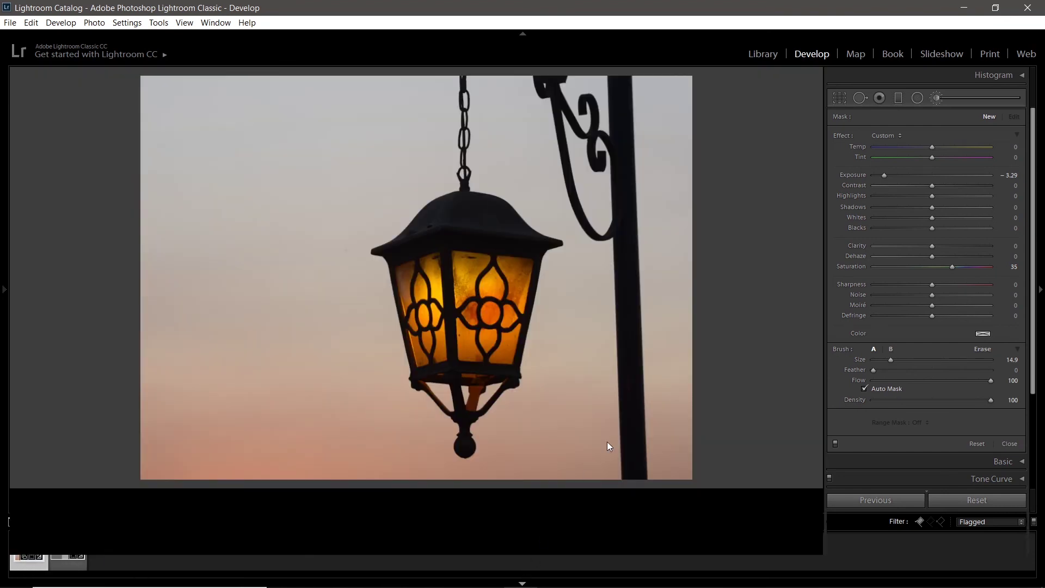
scroll(477, 301, "down", 1)
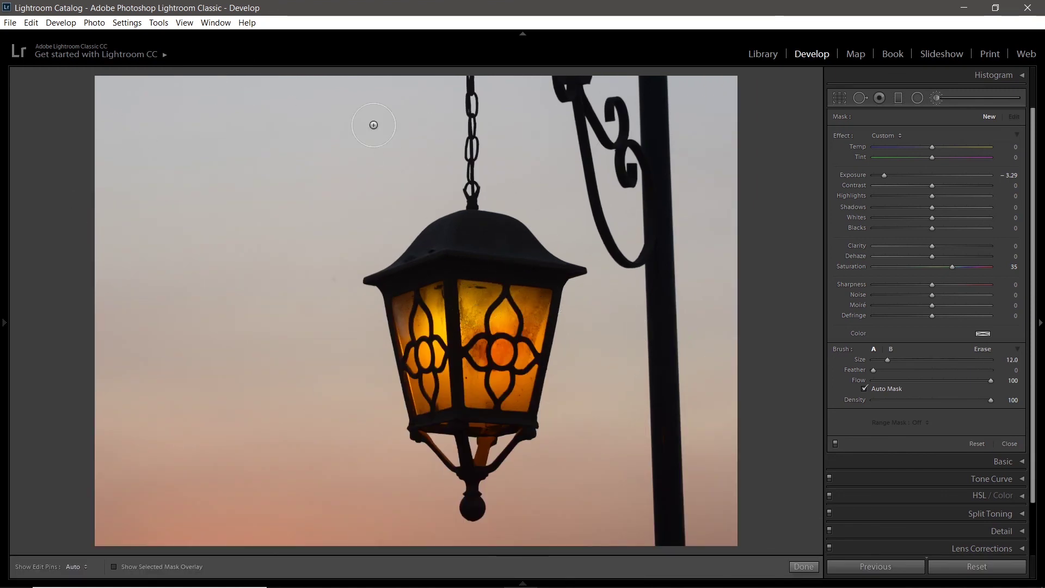
scroll(360, 263, "down", 2)
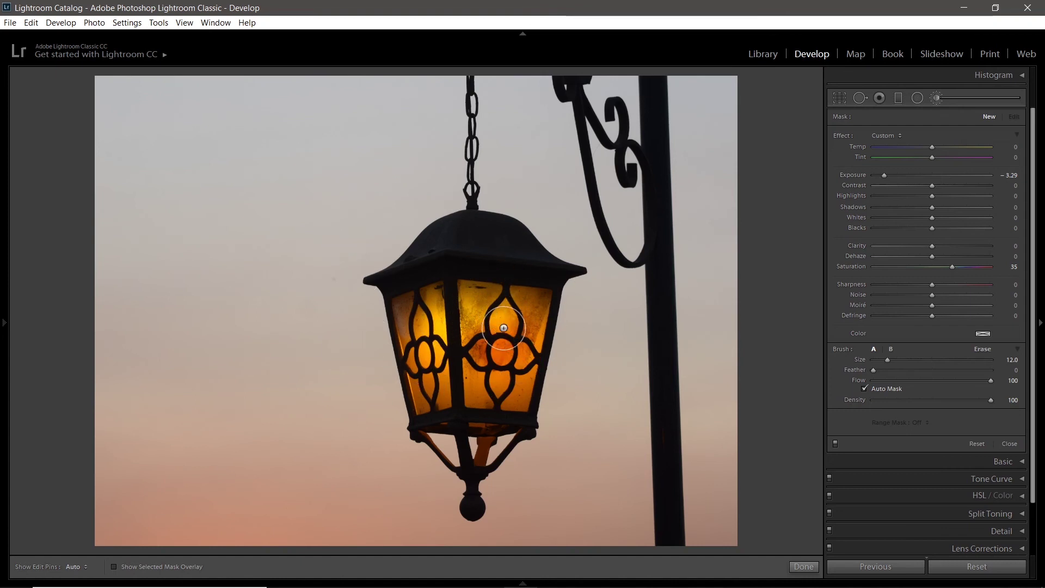
left_click(468, 315)
left_click_drag(478, 287, 453, 203)
key("bracketleft")
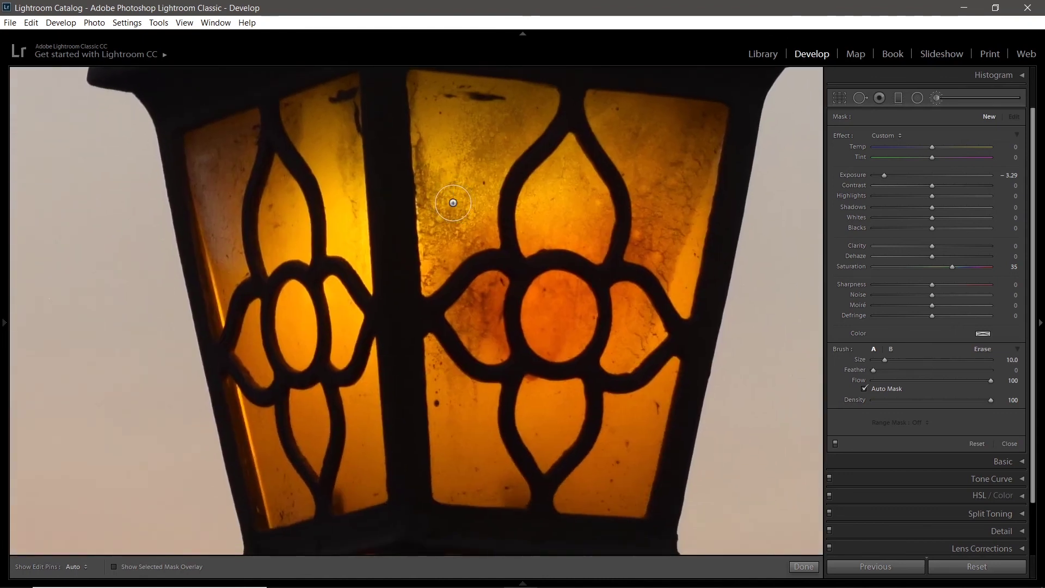
key("bracketright")
Step: Raise the brush feathering, warm it to Temp 38, and paint over the lantern glass panes
mouse_move(877, 373)
left_mouse_down()
mouse_move(958, 376)
mouse_move(948, 376)
left_mouse_up()
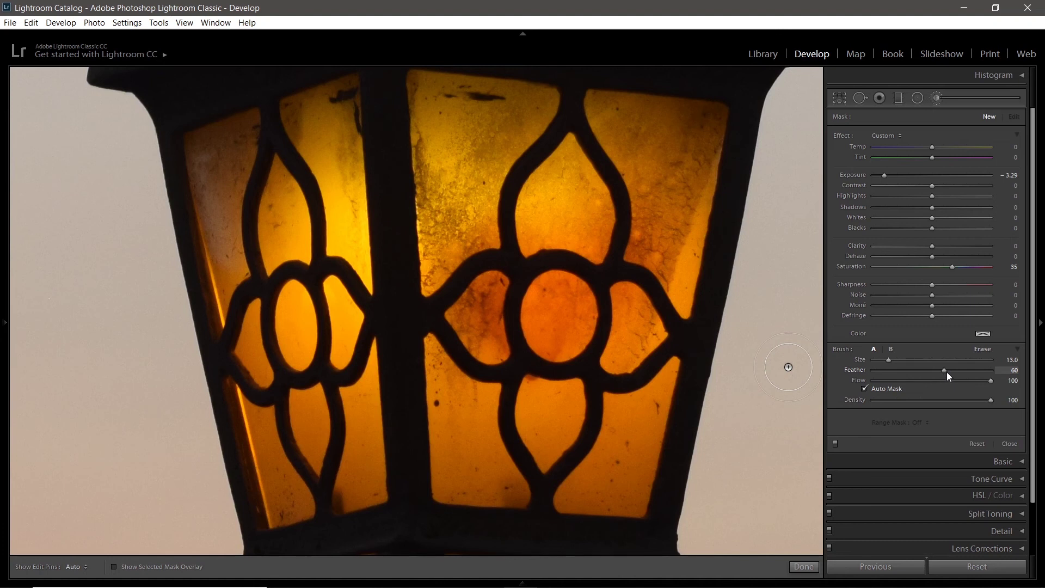
mouse_move(847, 372)
left_mouse_down()
mouse_move(990, 371)
mouse_move(958, 375)
left_mouse_up()
left_click_drag(932, 147, 948, 149)
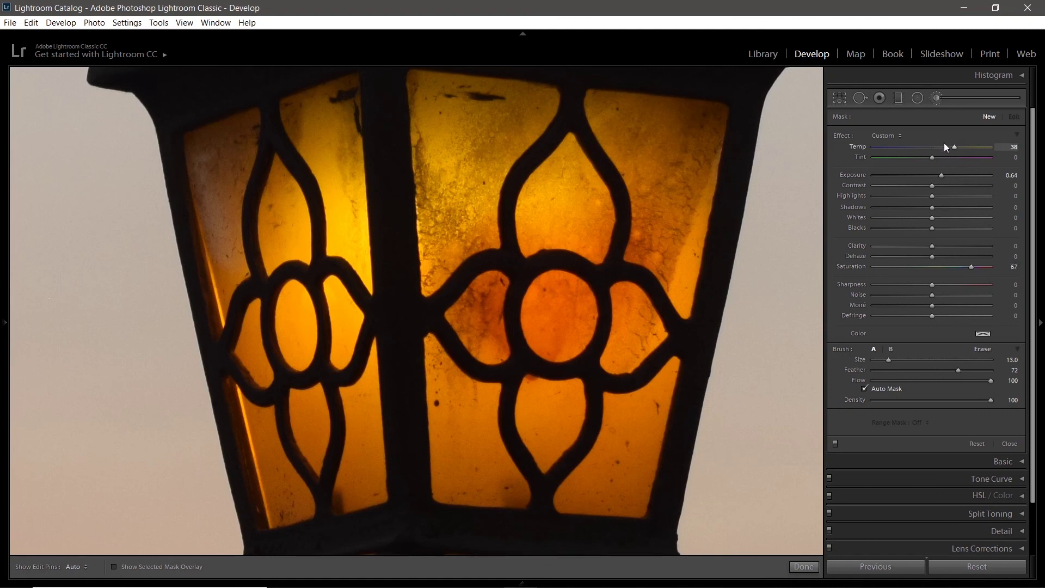
scroll(434, 137, "down", 5)
mouse_move(425, 88)
left_mouse_down()
mouse_move(462, 238)
mouse_move(569, 109)
mouse_move(493, 112)
mouse_move(449, 84)
mouse_move(432, 89)
mouse_move(468, 125)
mouse_move(415, 89)
mouse_move(432, 228)
left_mouse_up()
key("h")
mouse_move(559, 207)
left_mouse_down()
mouse_move(591, 230)
mouse_move(602, 152)
mouse_move(697, 122)
mouse_move(618, 222)
mouse_move(645, 340)
mouse_move(550, 321)
mouse_move(490, 373)
mouse_move(490, 478)
mouse_move(654, 414)
mouse_move(501, 494)
mouse_move(357, 482)
mouse_move(254, 412)
mouse_move(223, 256)
mouse_move(235, 158)
mouse_move(278, 176)
mouse_move(350, 129)
mouse_move(397, 214)
left_mouse_up()
key("z")
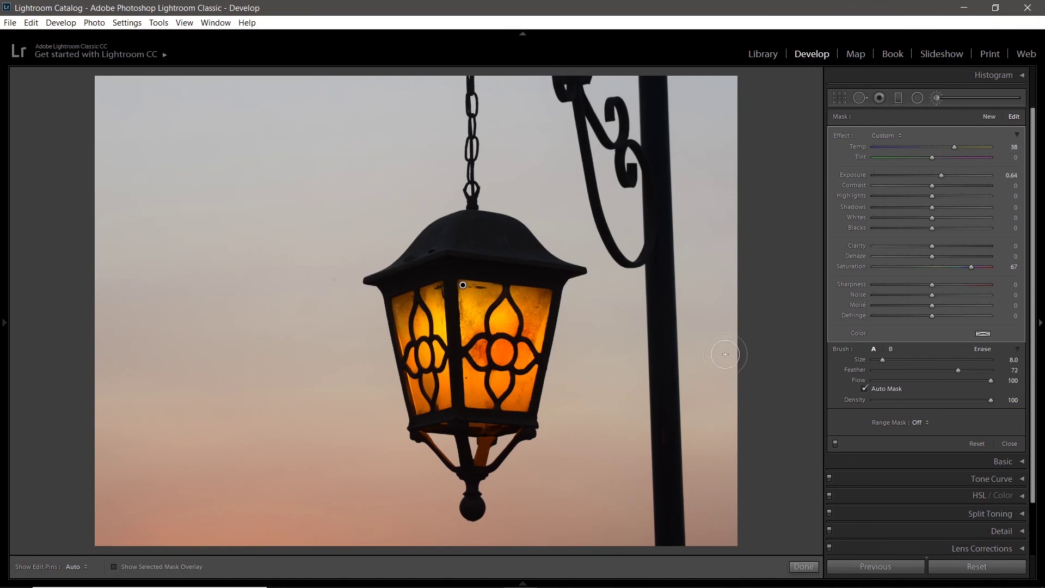
left_click(463, 286)
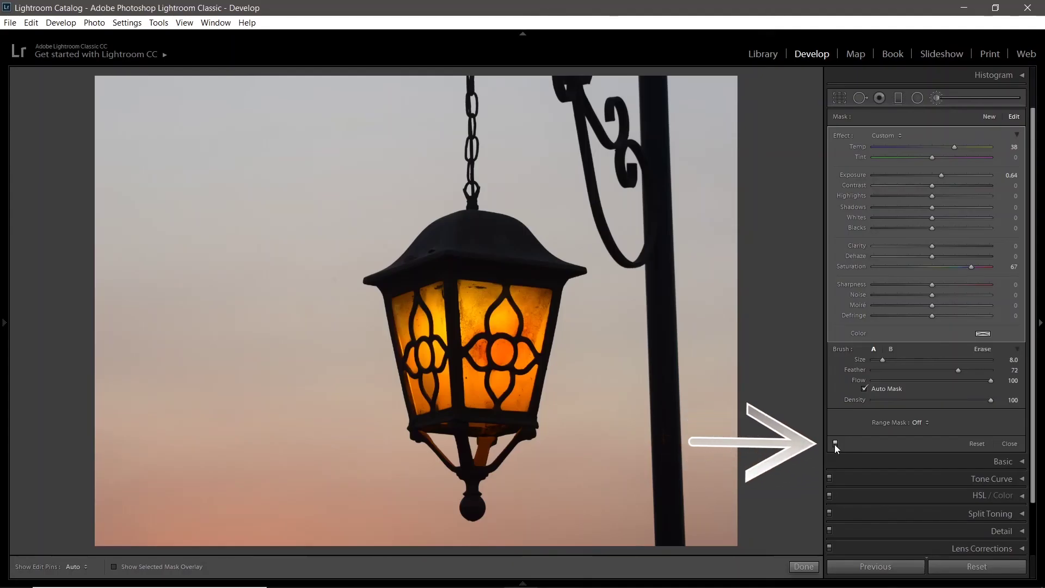
left_click(835, 443)
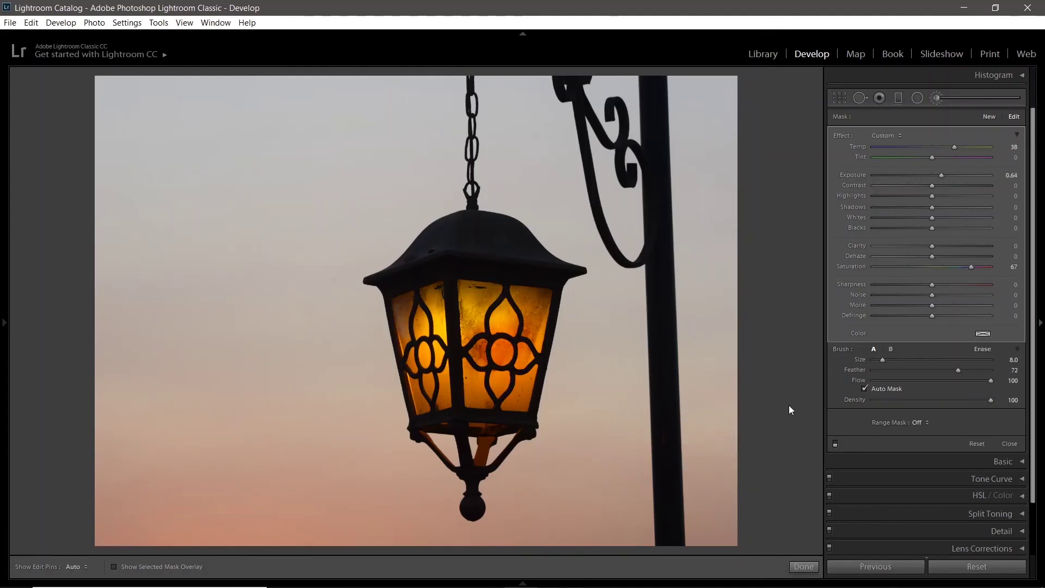
left_click(835, 443)
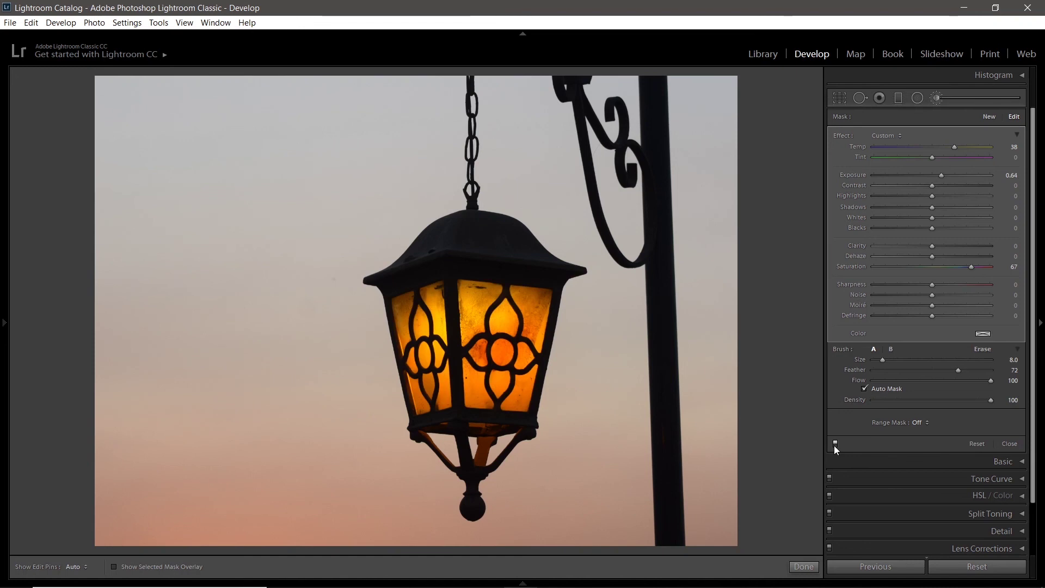
Step: Compare the glass brush effect on and off, then raise it to Temp 68 and Exposure 1.64
mouse_move(561, 446)
left_click(835, 444)
left_click(835, 444)
scroll(977, 181, "up", 5)
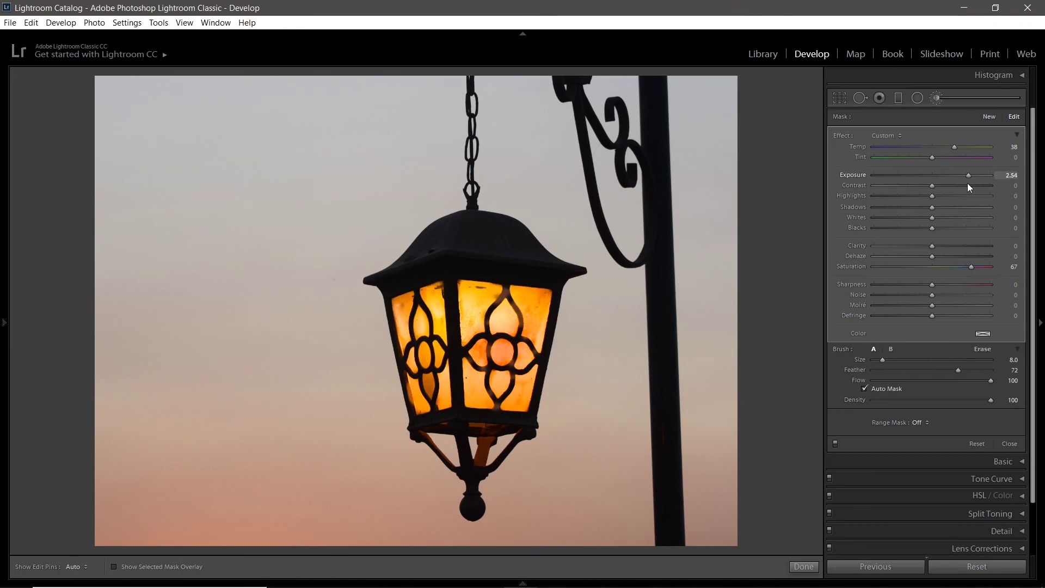
left_click_drag(929, 178, 959, 175)
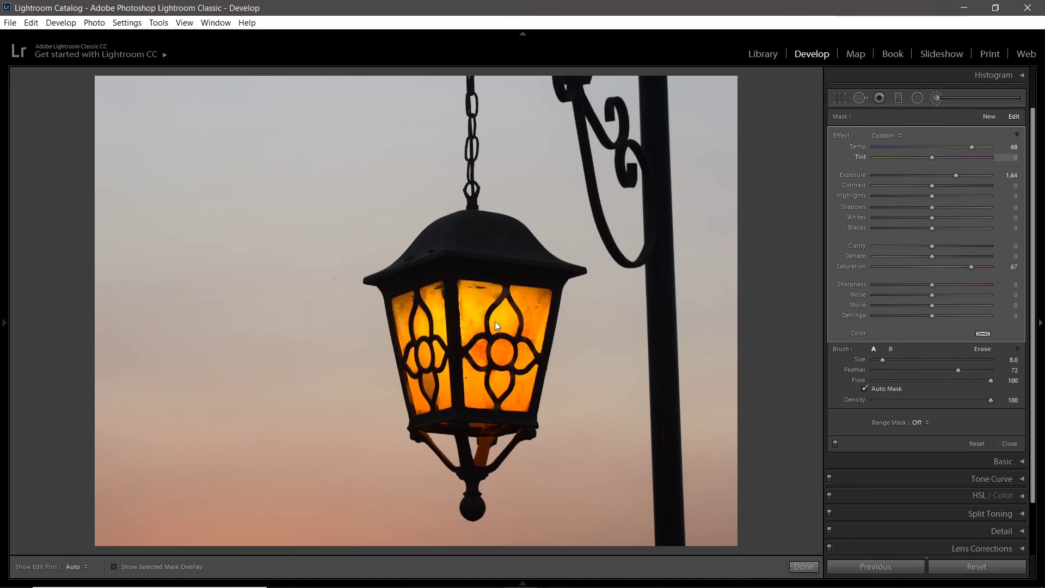
Step: Zoom in, paint the lower petal glass with a size-5 brush, and compare the effect on and off
key("z")
scroll(427, 366, "down", 3)
key("h")
left_click_drag(424, 351, 435, 393)
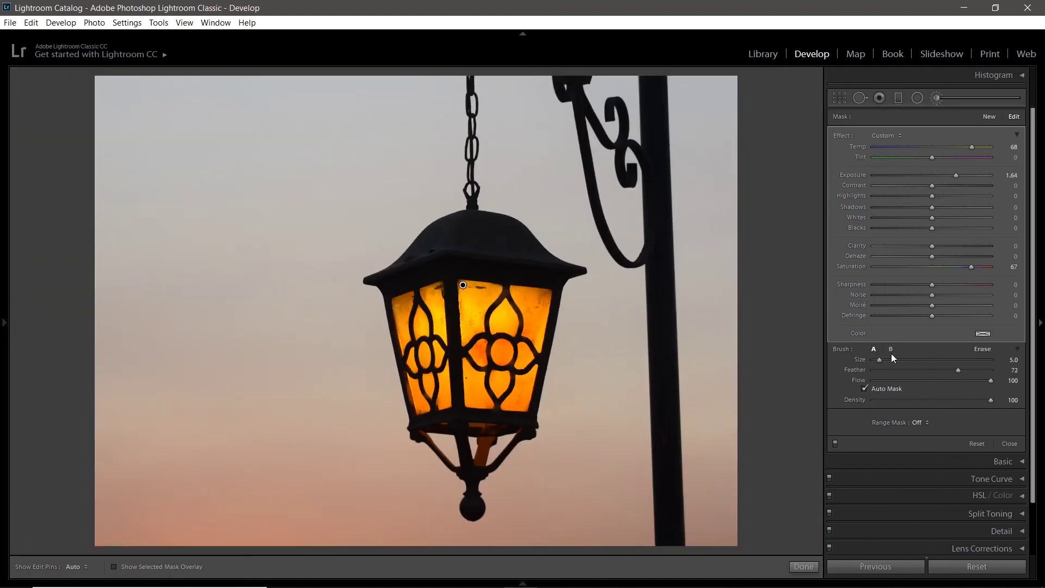
left_click(835, 445)
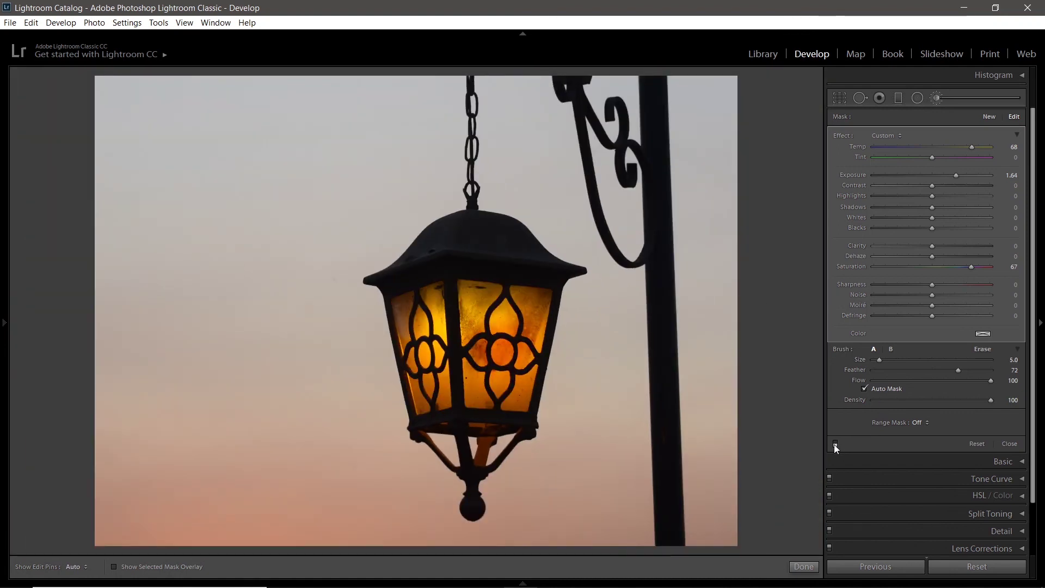
left_click(835, 443)
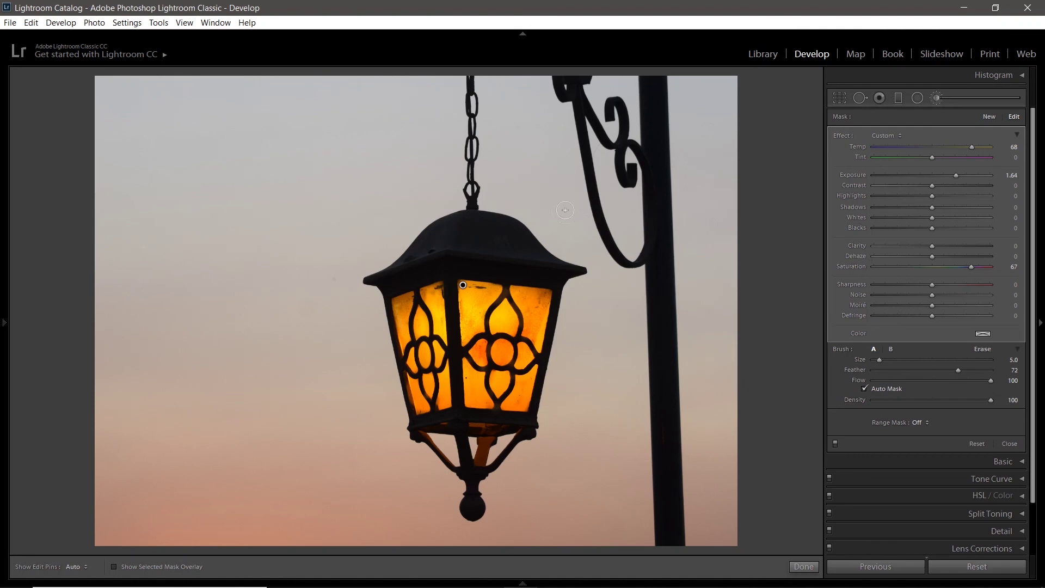
left_click(462, 284)
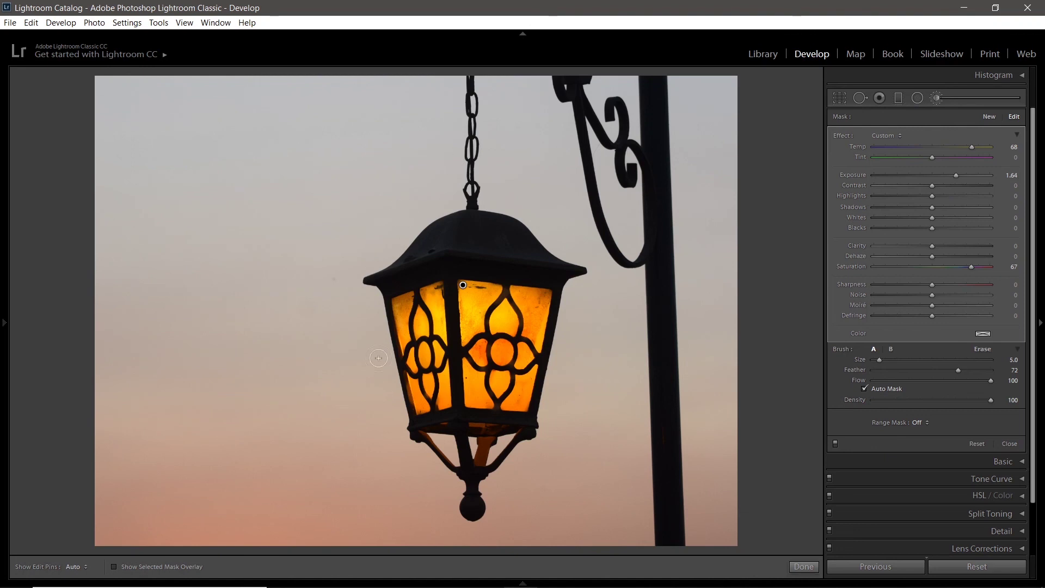